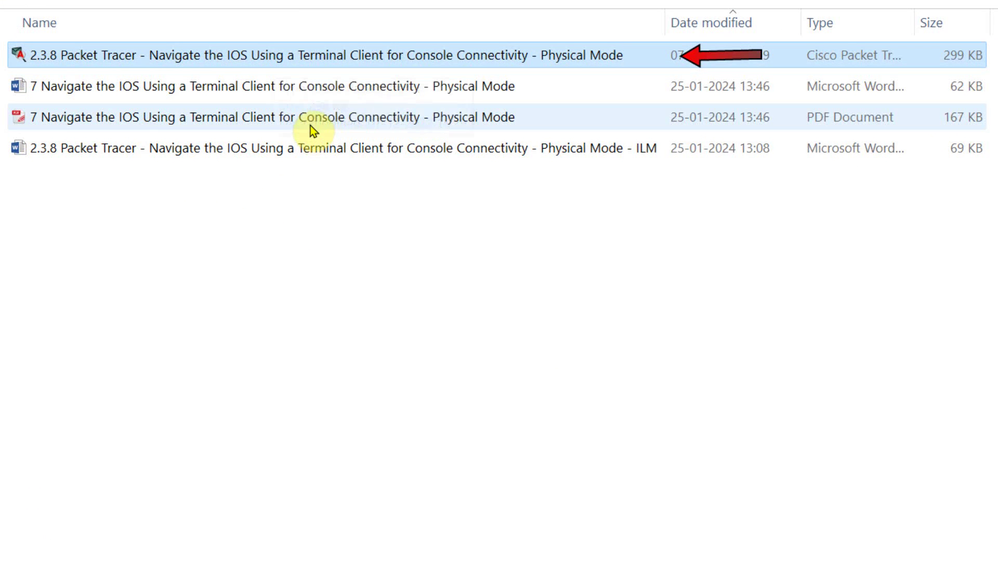
Open the "2.3.8 Packet Tracer - Navigate the IOS Using a Terminal Client for Console Connectivity - Physical Mode" activity in Cisco Packet Tracer.
left_click(353, 123)
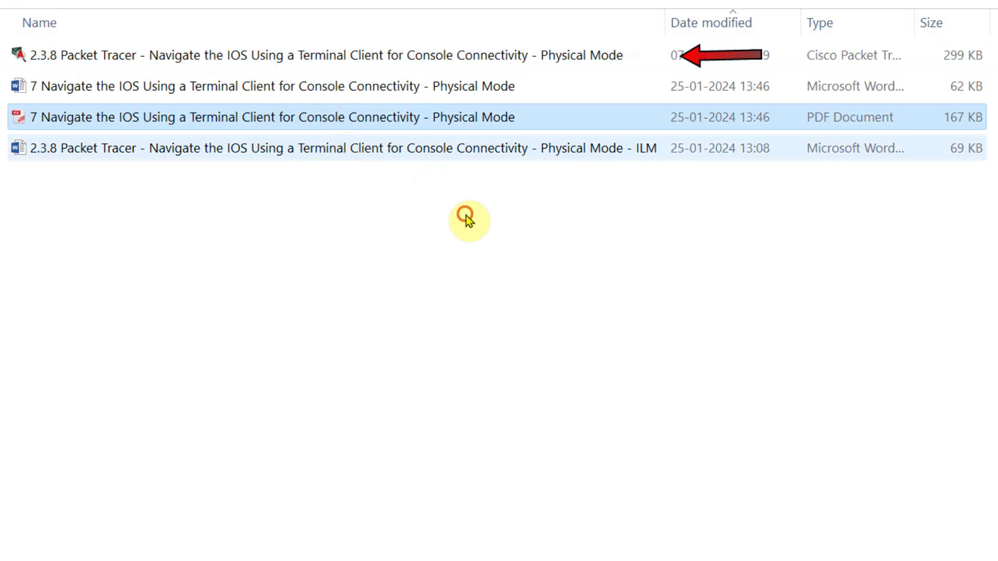
left_click(342, 150)
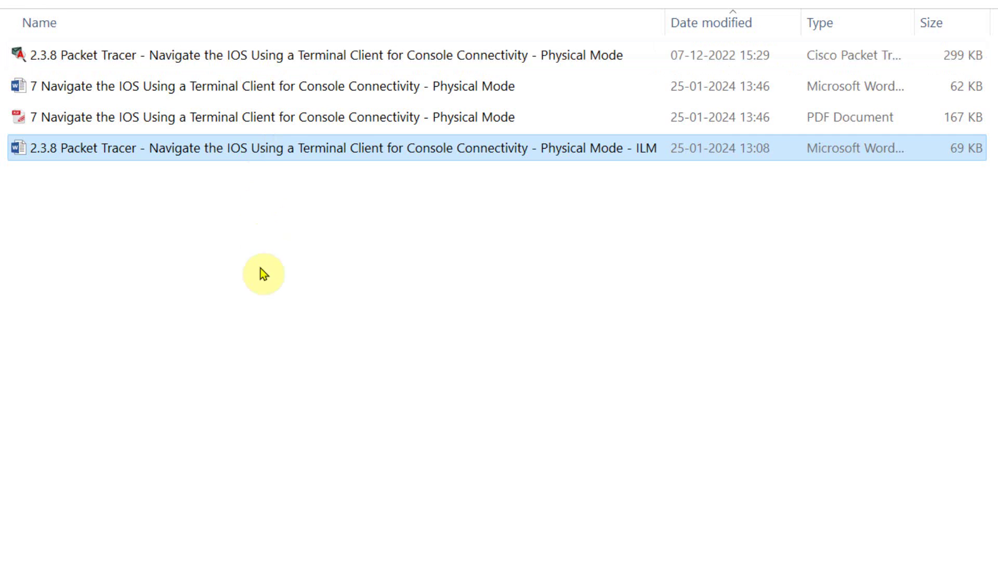
left_click(312, 56)
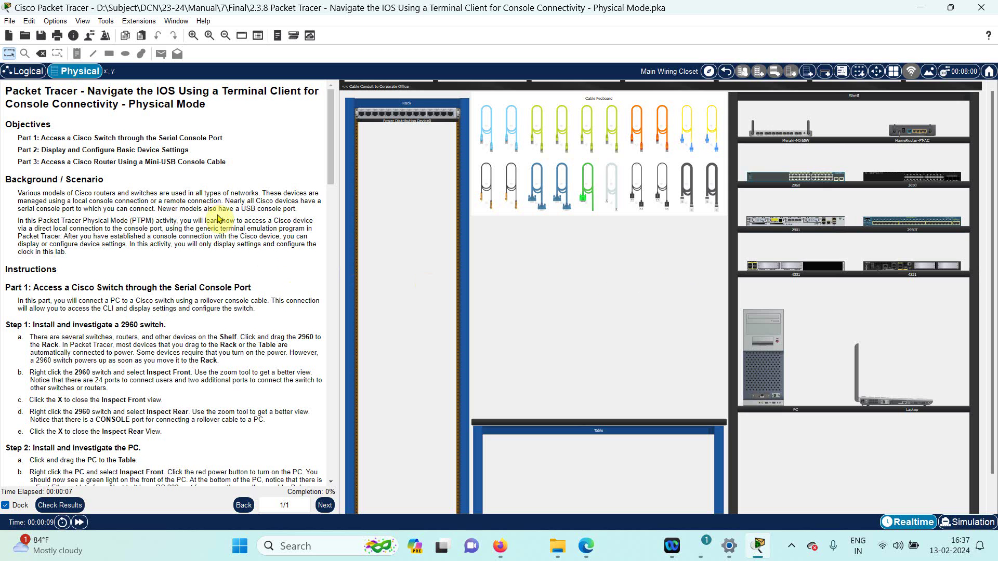
Skim the activity instructions from the objectives through Part 3.
scroll(129, 181, "down", 6)
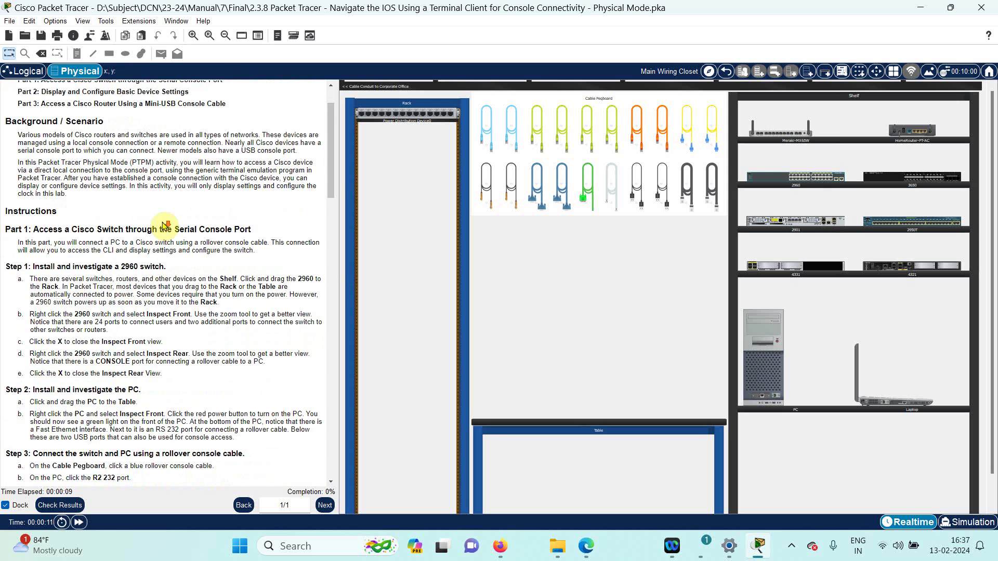
scroll(164, 224, "down", 9)
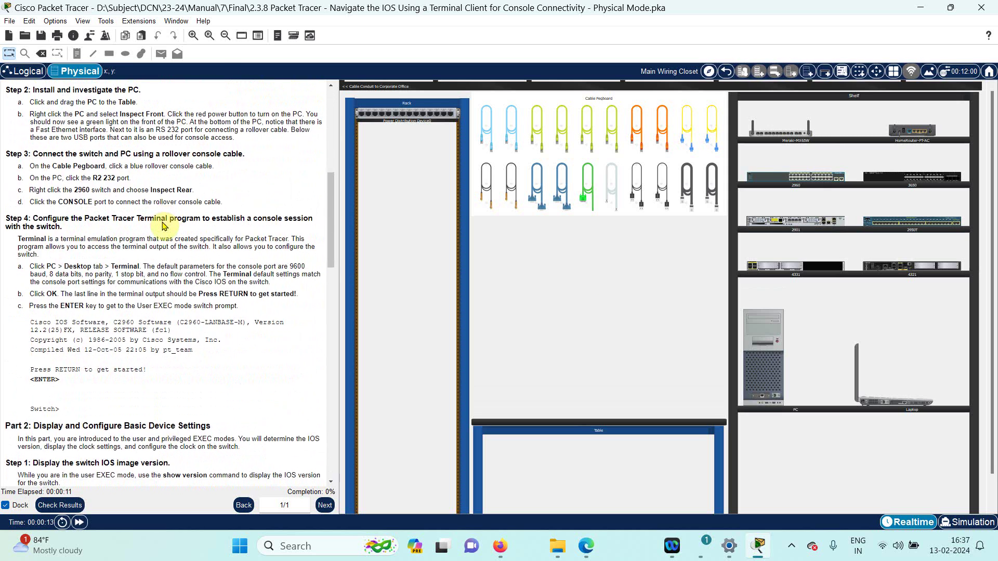
scroll(164, 223, "down", 5)
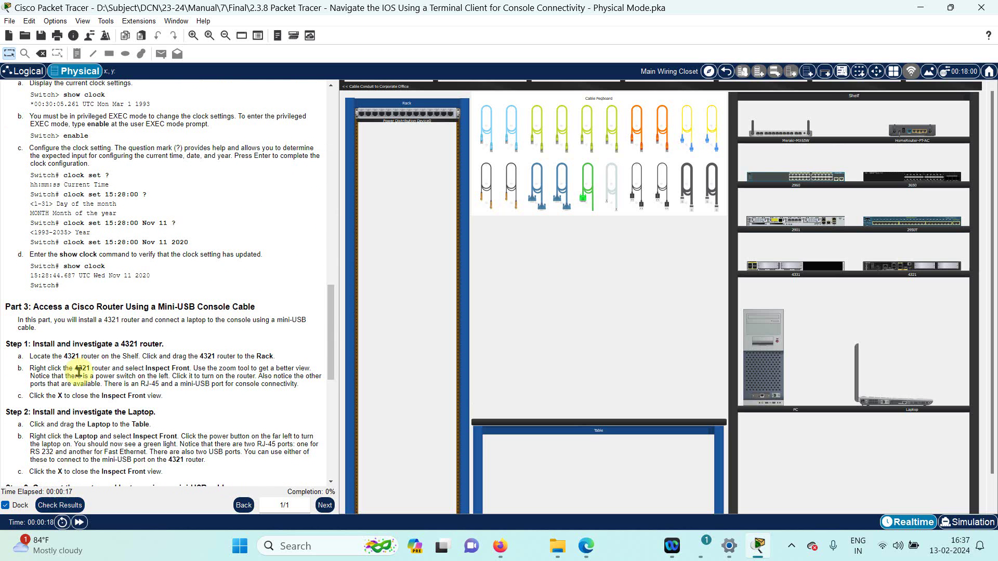
Check the activity results, review the assessment items, and close the results.
left_click(60, 506)
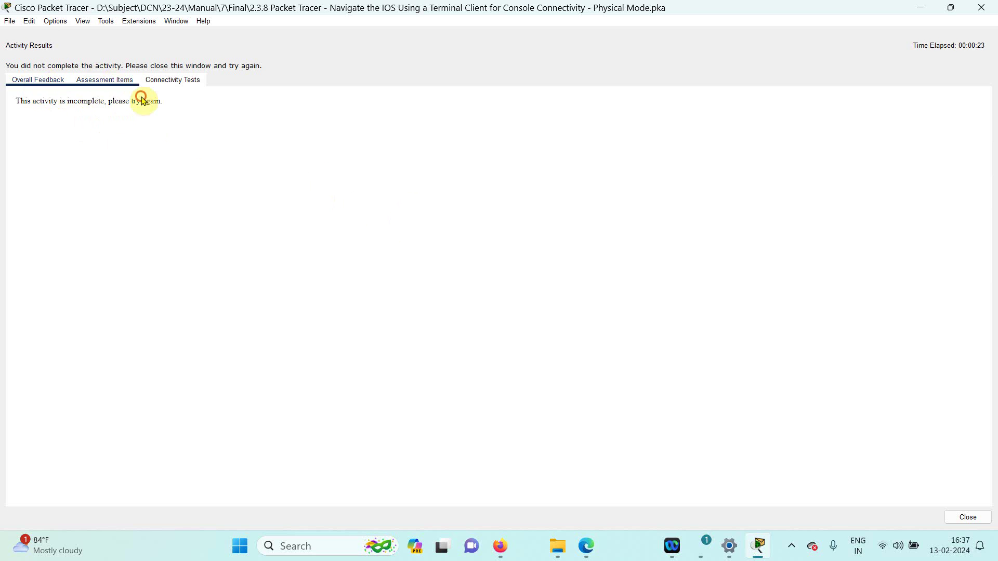
left_click(107, 80)
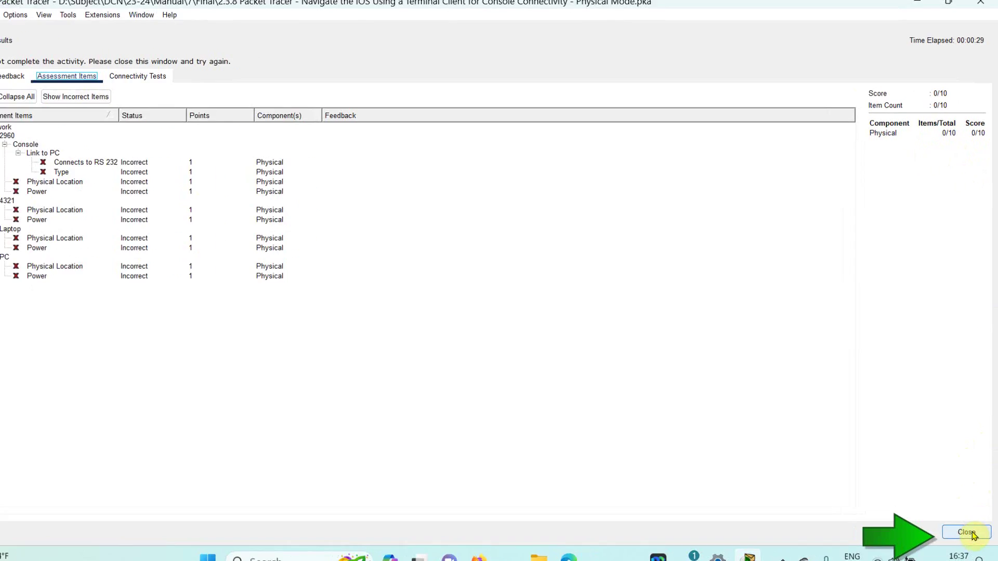
left_click(968, 533)
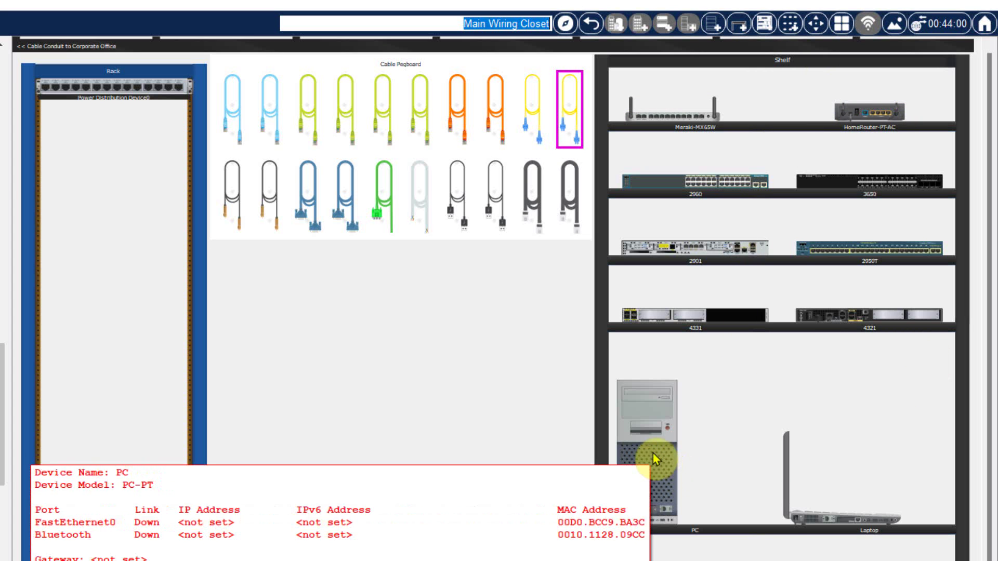
Examine the rack, cable pegboard, shelf devices and table in the Main Wiring Closet at a larger scale.
mouse_move(804, 475)
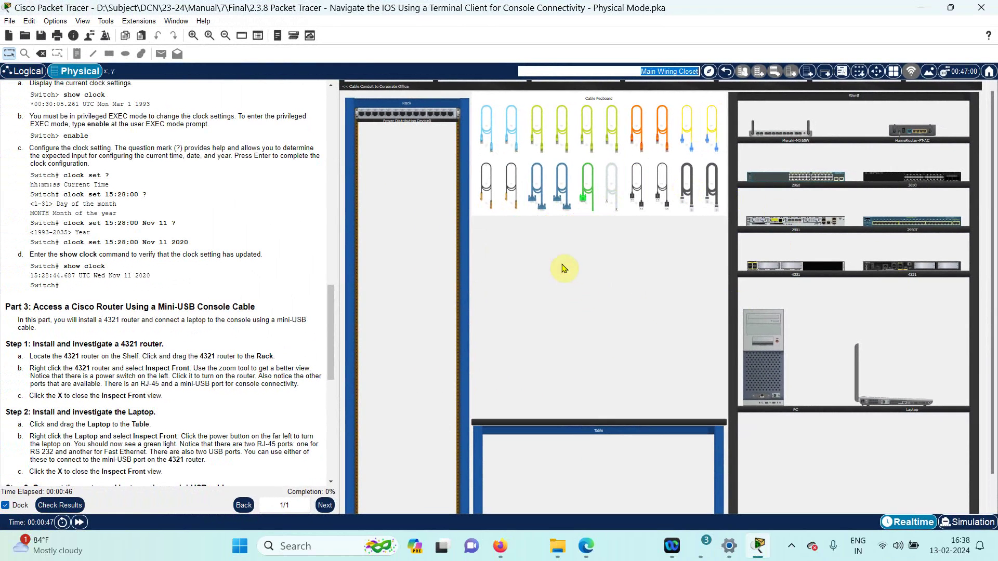
left_click(687, 187)
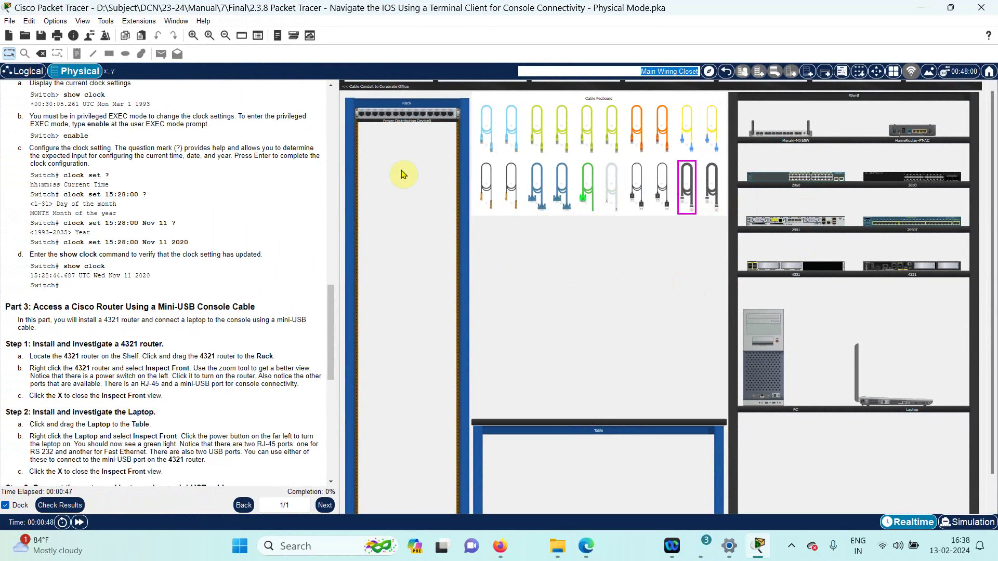
left_click(193, 35)
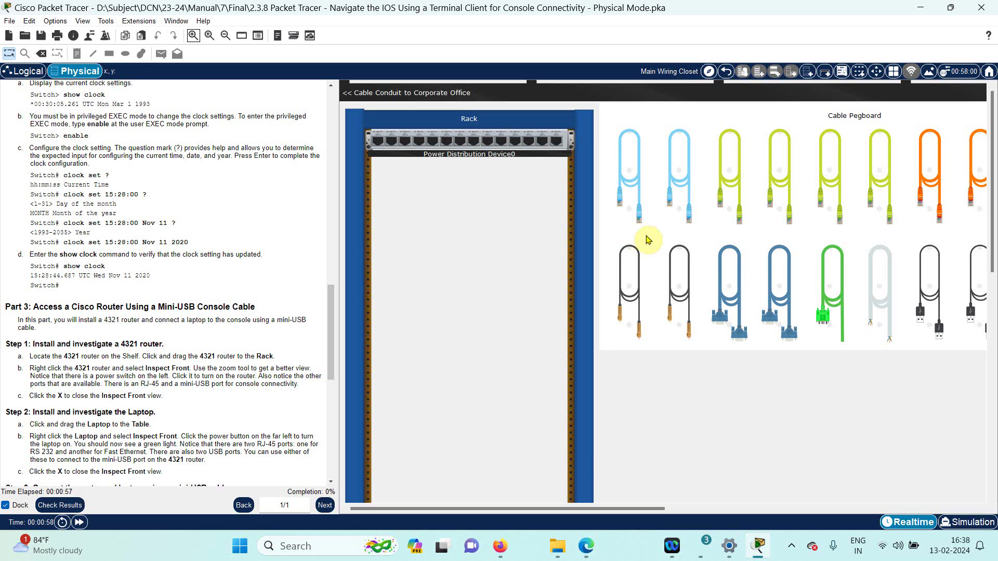
left_click_drag(611, 510, 909, 522)
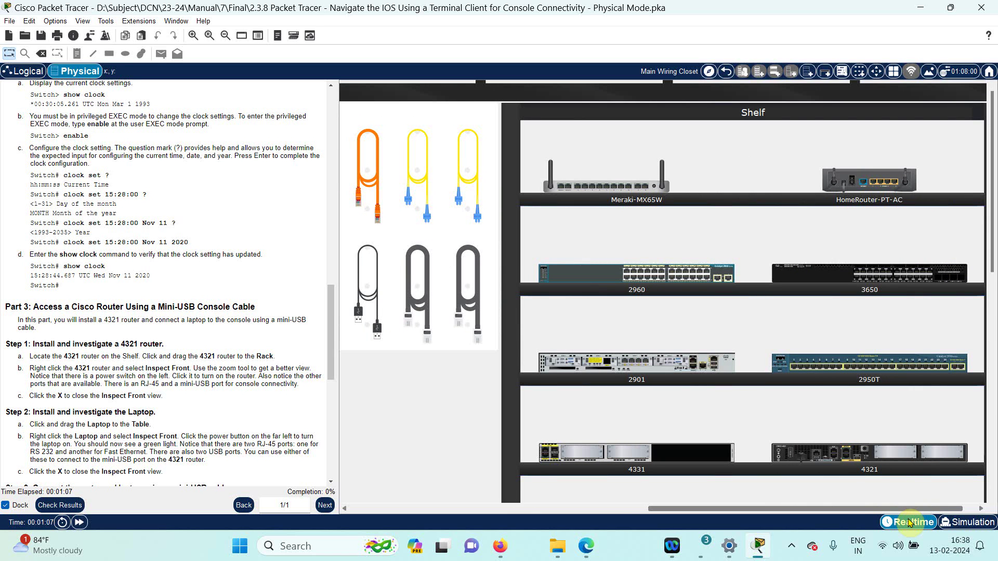
scroll(837, 389, "down", 1)
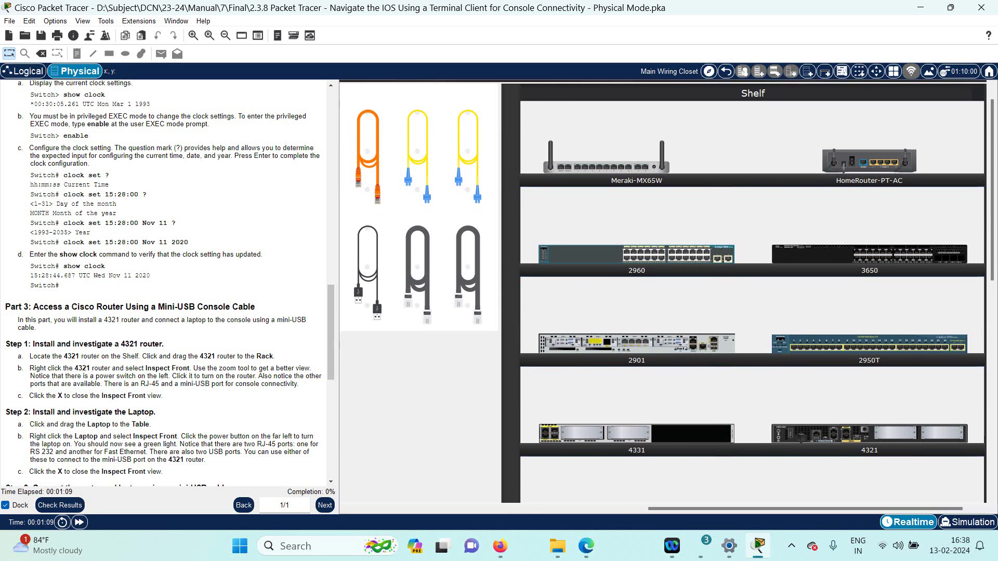
scroll(666, 291, "down", 1)
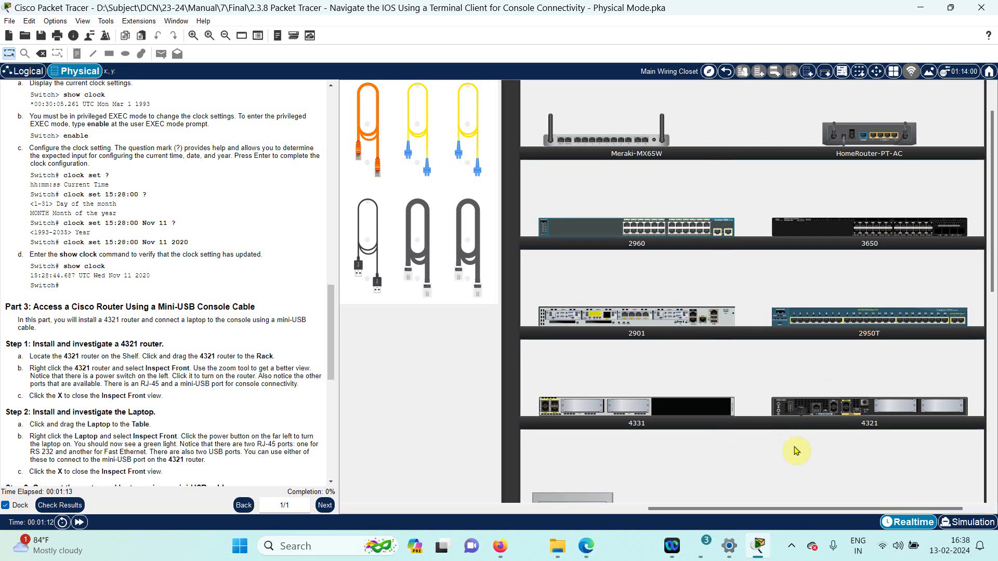
scroll(796, 451, "down", 10)
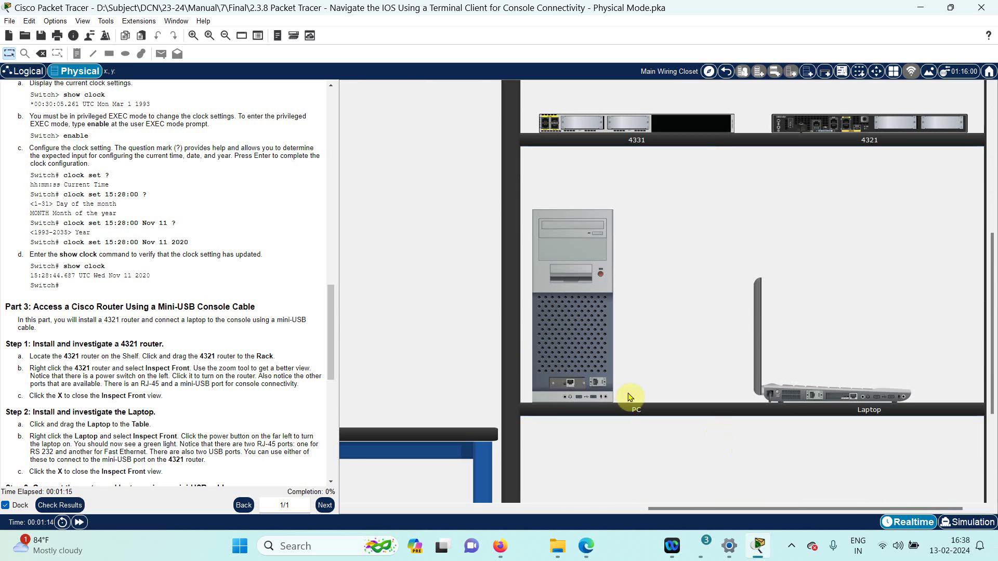
left_click_drag(731, 507, 426, 513)
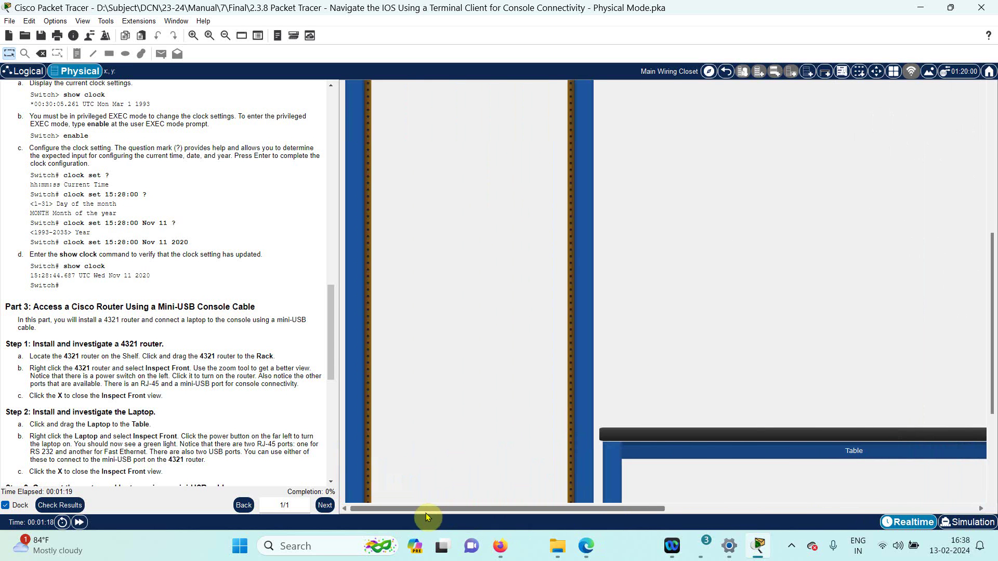
left_click(226, 35)
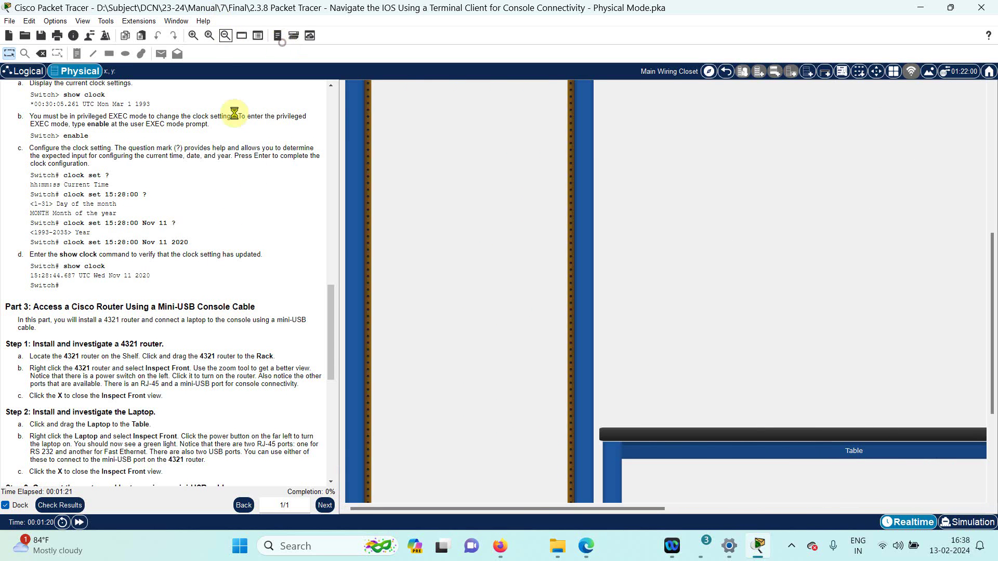
Review the objectives and the Part 1 instructions for installing the 2960 switch.
scroll(334, 256, "up", 15)
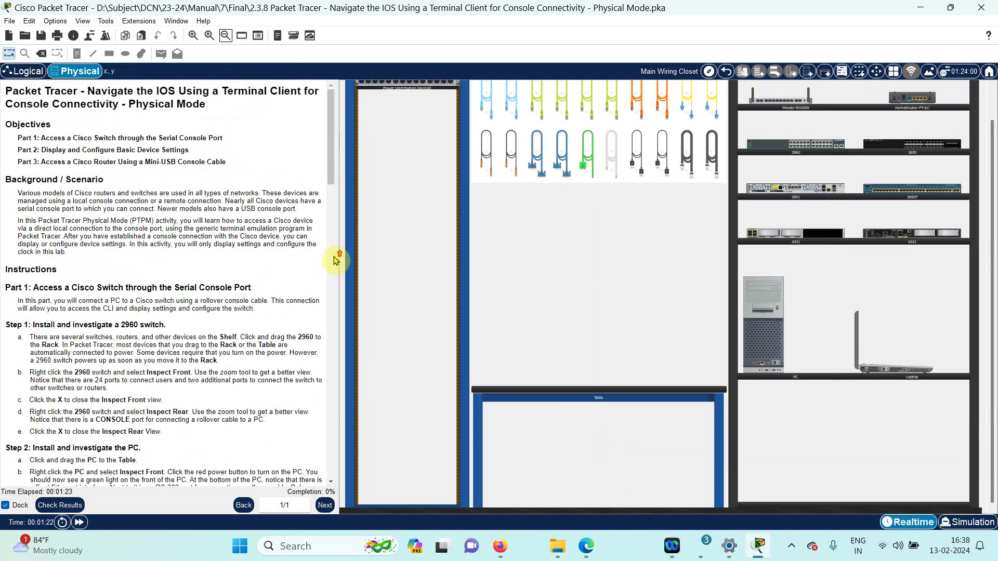
left_click_drag(227, 162, 17, 141)
left_click(204, 325)
scroll(205, 325, "down", 3)
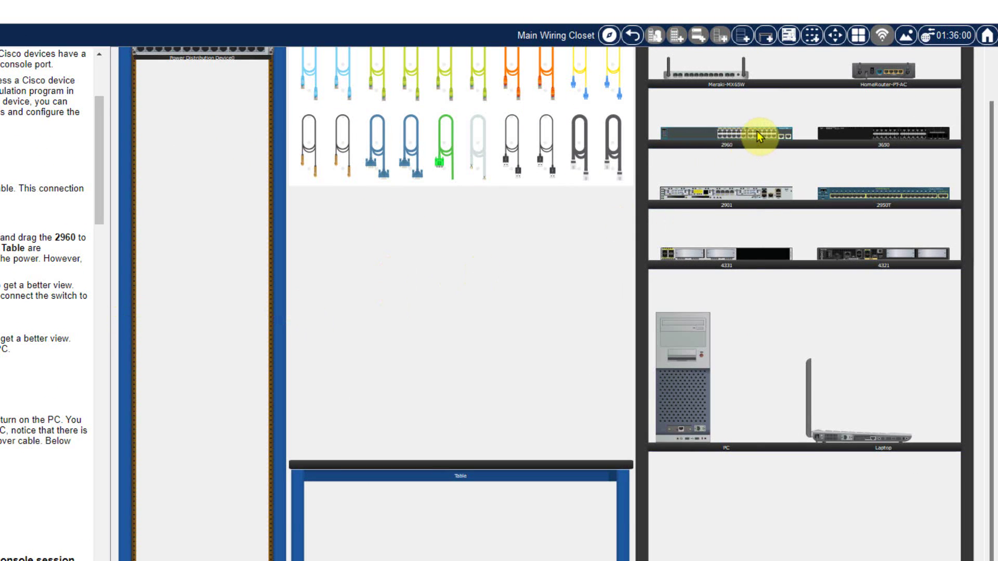
Install the 2960 switch from the shelf into the rack.
mouse_move(756, 131)
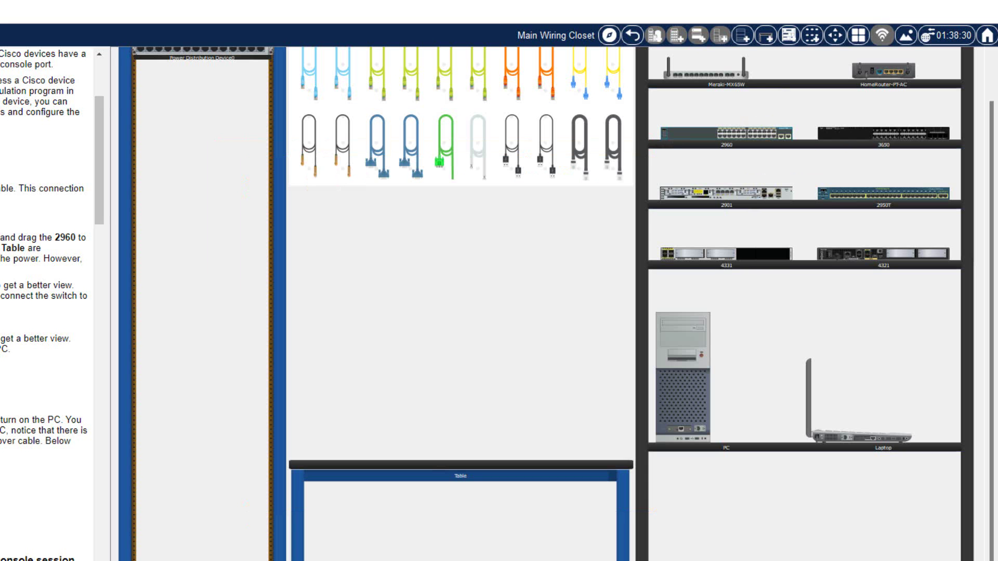
left_click_drag(756, 131, 256, 98)
scroll(415, 162, "up", 1)
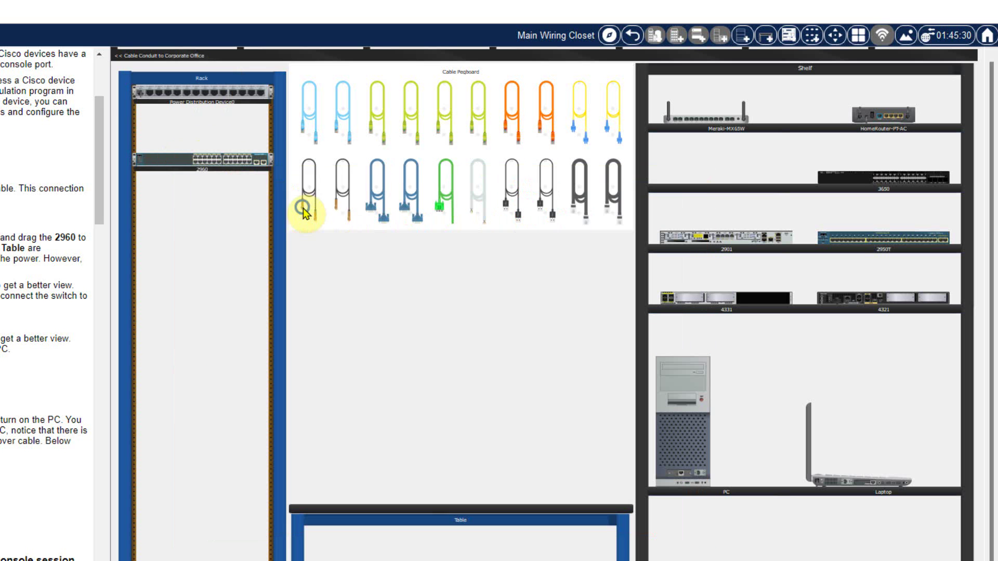
Inspect the front of the racked 2960 switch in an enlarged view, and then its rear with the CONSOLE port.
right_click(174, 156)
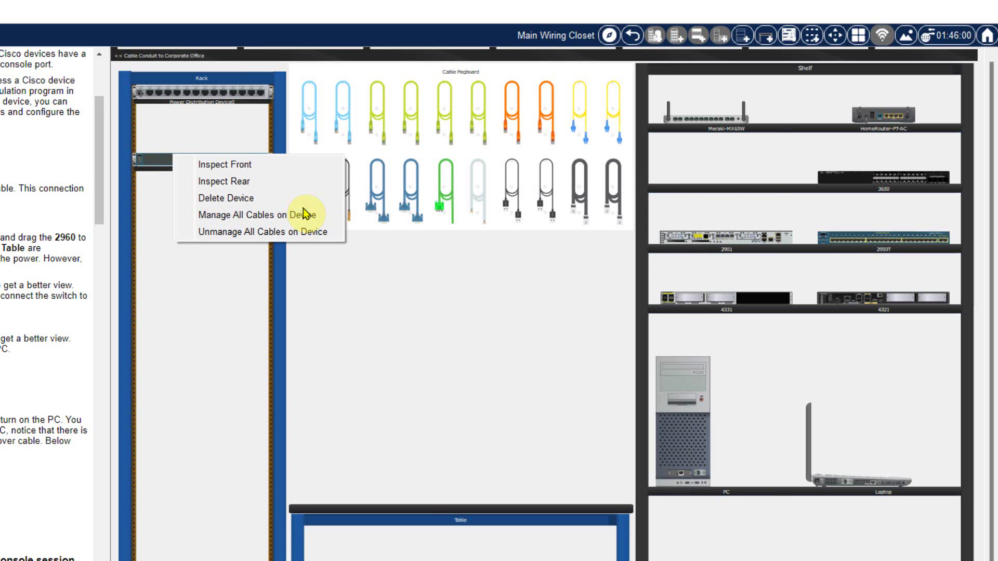
left_click(227, 165)
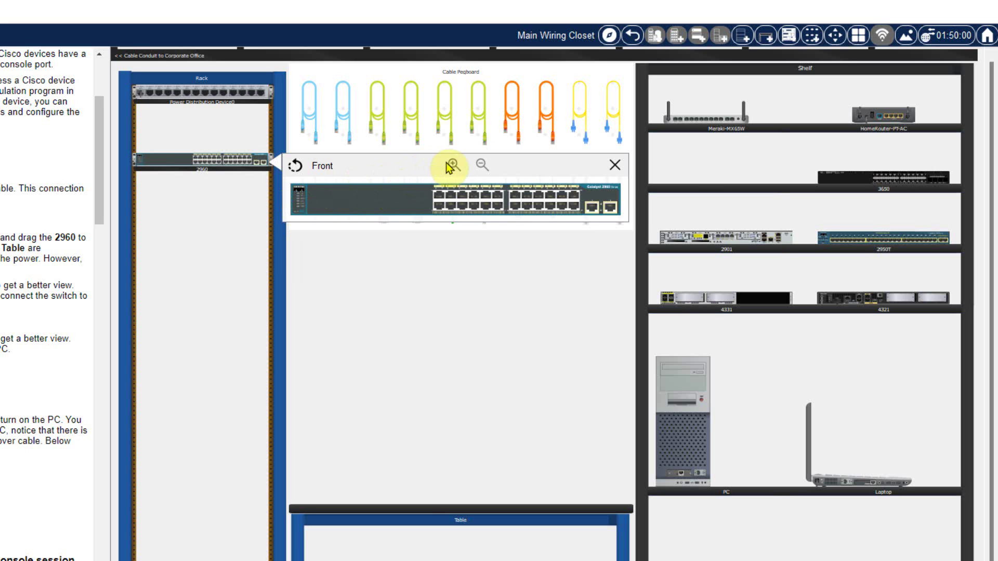
scroll(654, 221, "up", 2)
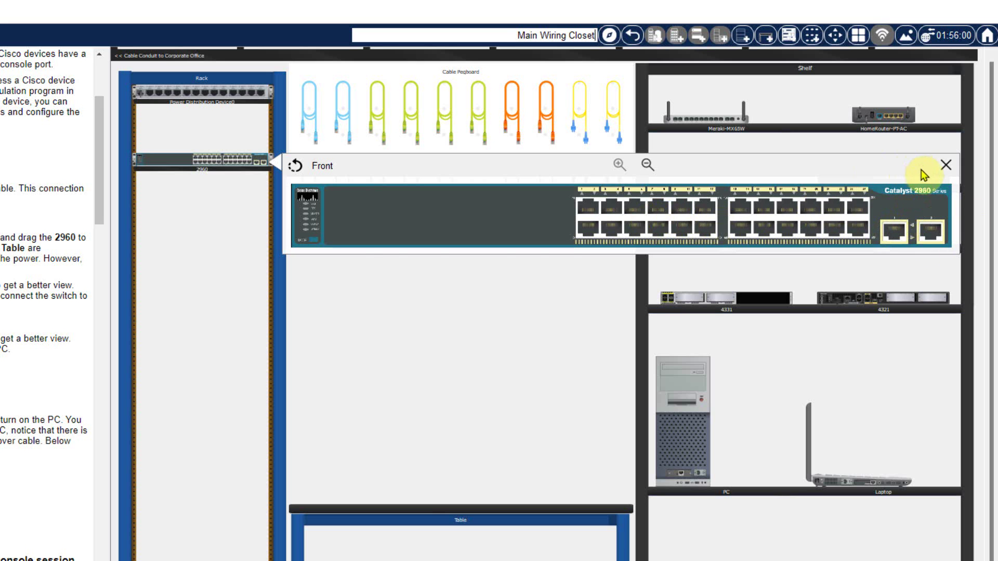
left_click(946, 165)
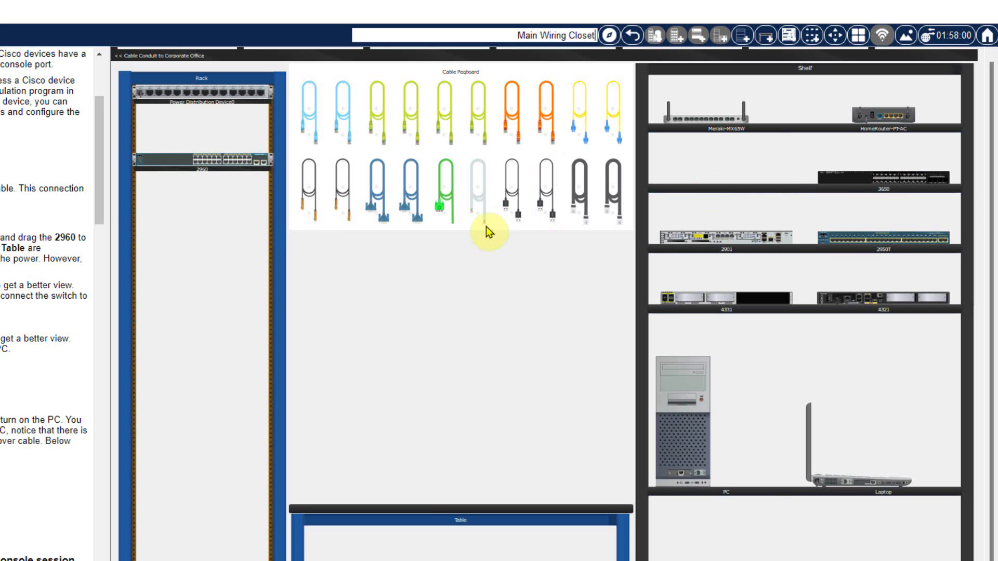
right_click(172, 164)
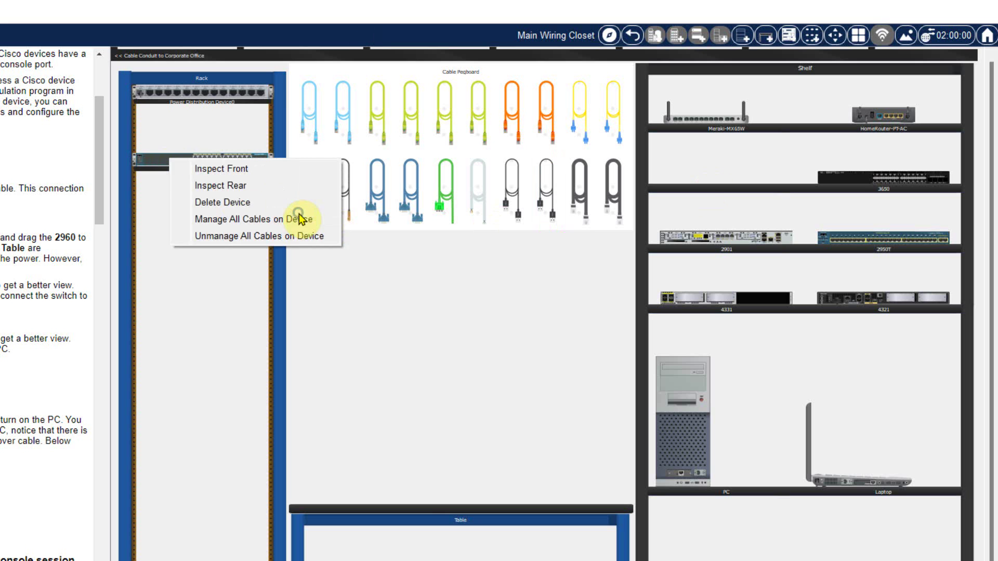
left_click(254, 186)
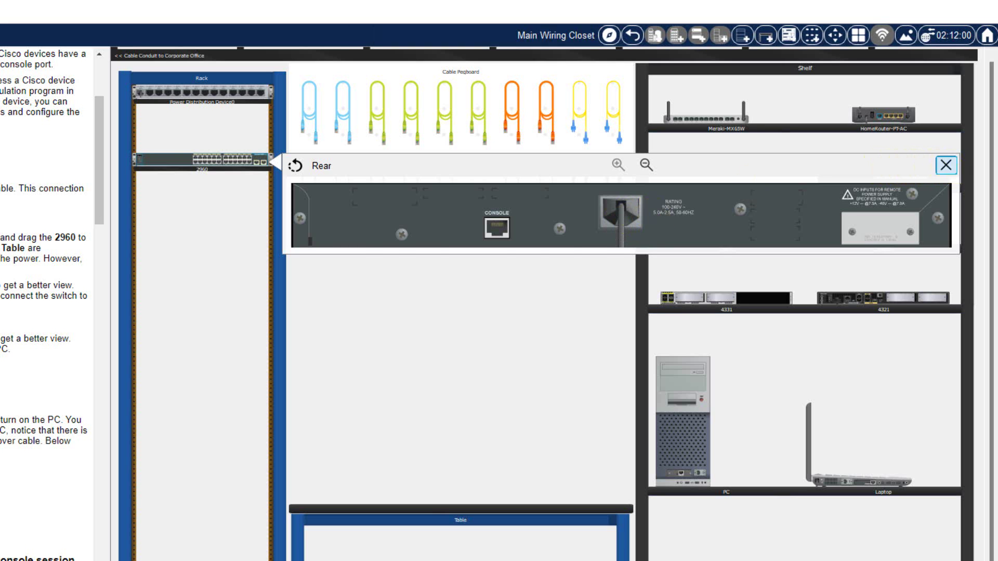
left_click(946, 166)
Place the PC on the table and connect one end of a light-blue rollover console cable to its RS 232 port.
left_click(377, 191)
left_click_drag(701, 385, 552, 516)
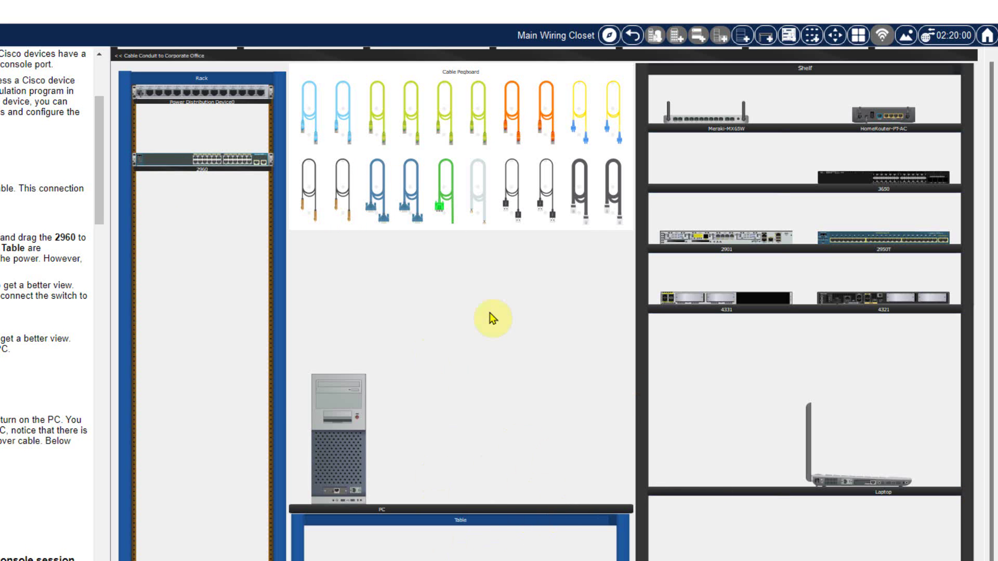
left_click(310, 98)
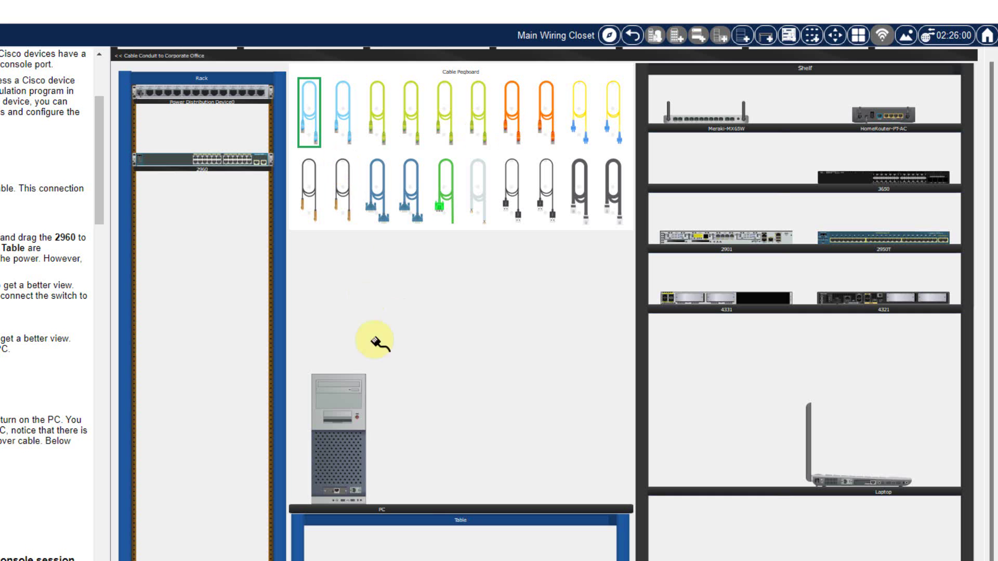
right_click(337, 388)
left_click(383, 397)
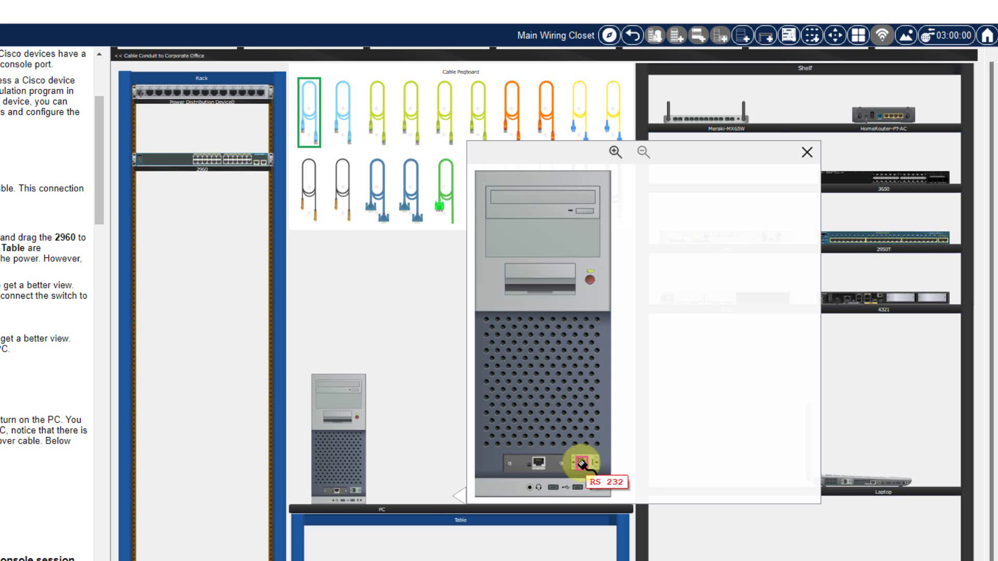
left_click(582, 462)
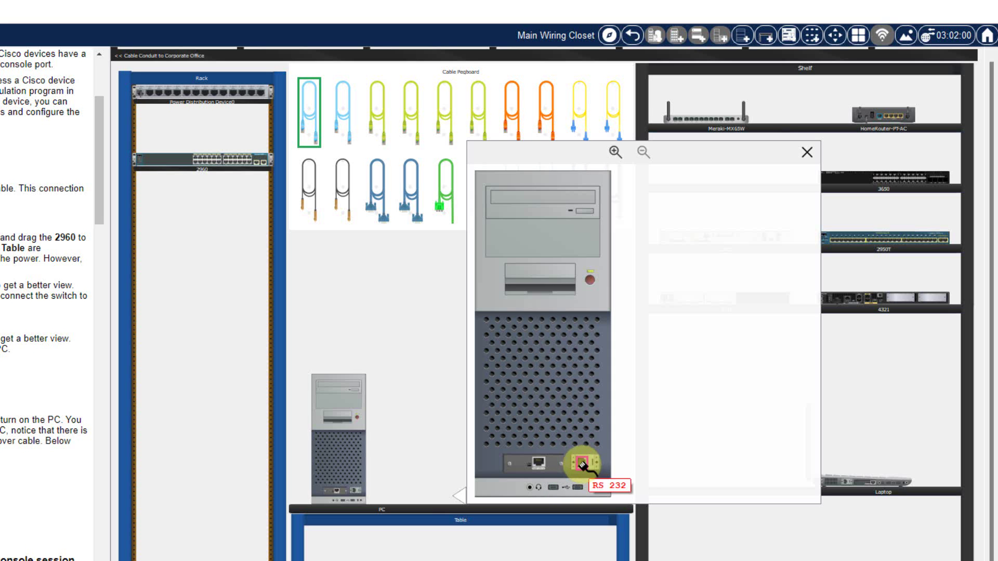
left_click(583, 464)
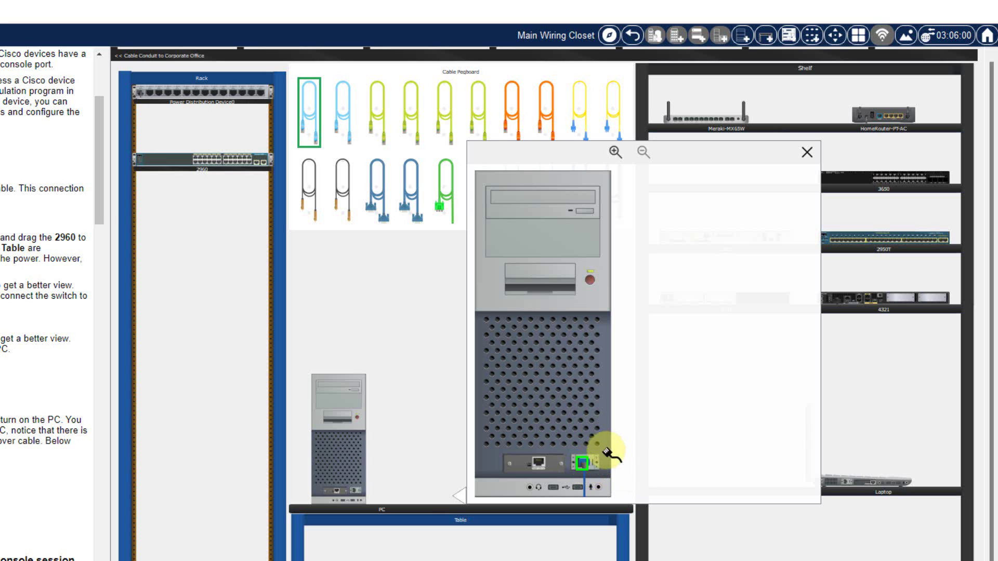
left_click(584, 391)
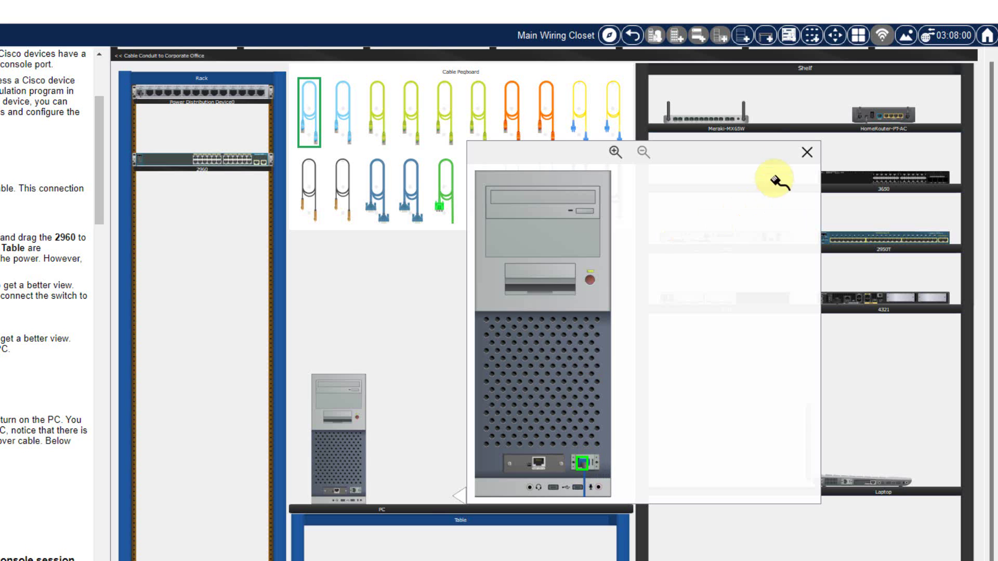
left_click(806, 152)
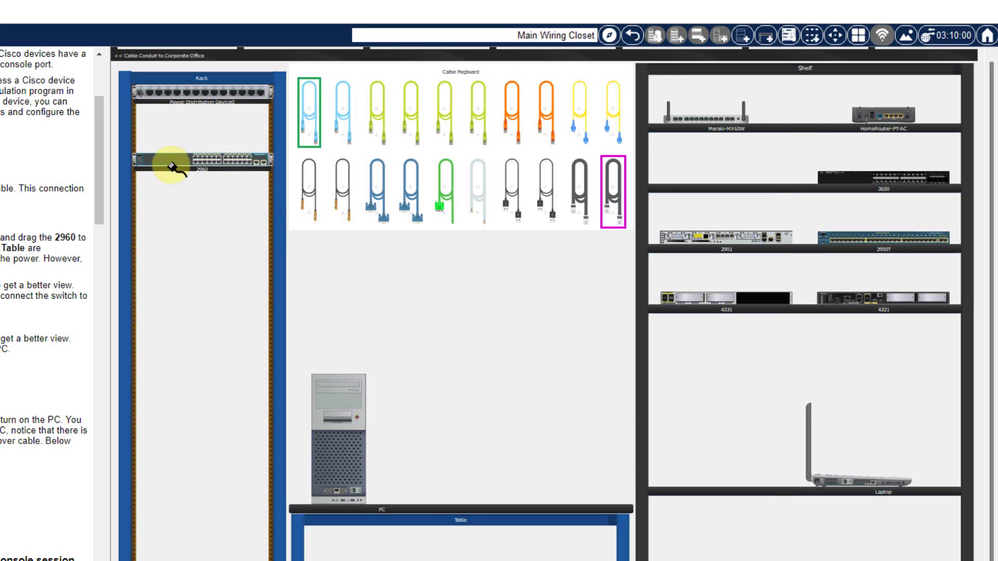
Connect the free end of the rollover cable to the Console port on the rear of the racked 2960 switch.
left_click(298, 218)
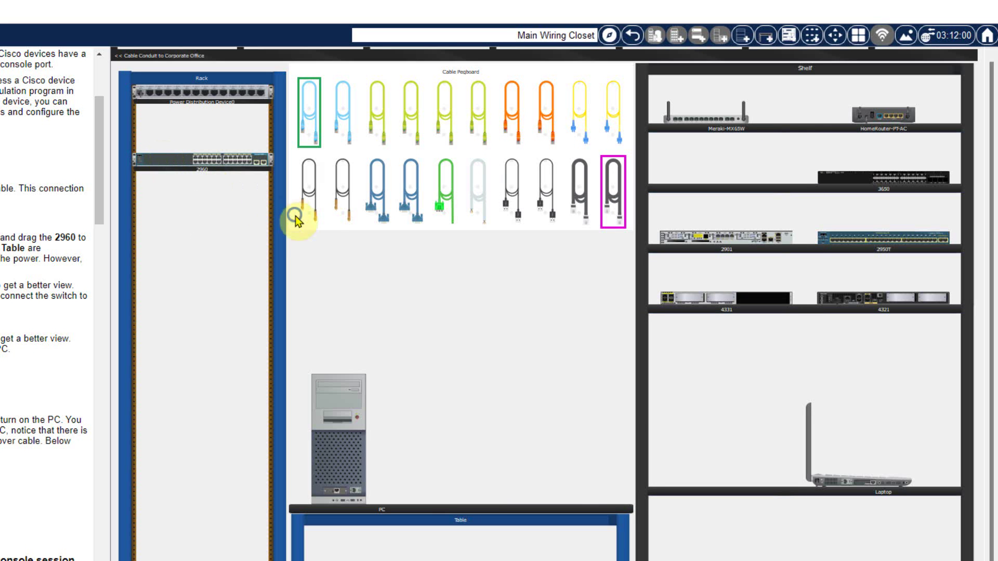
right_click(167, 160)
left_click(235, 188)
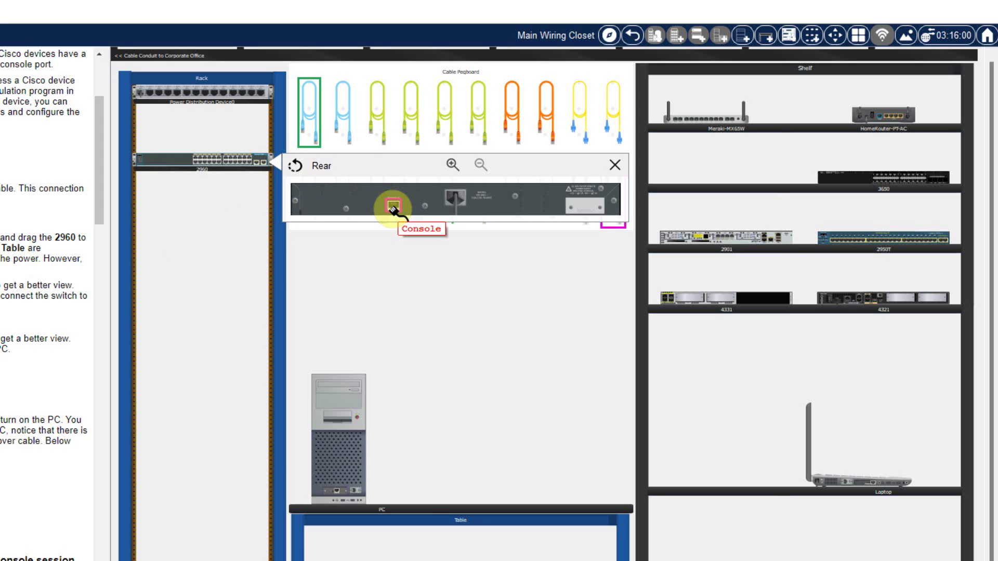
left_click(393, 208)
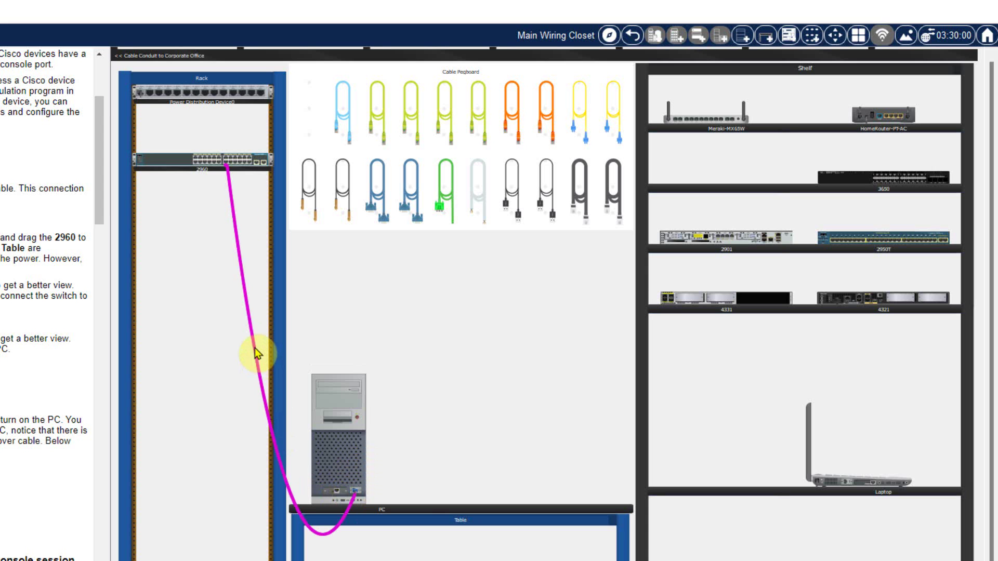
mouse_move(256, 353)
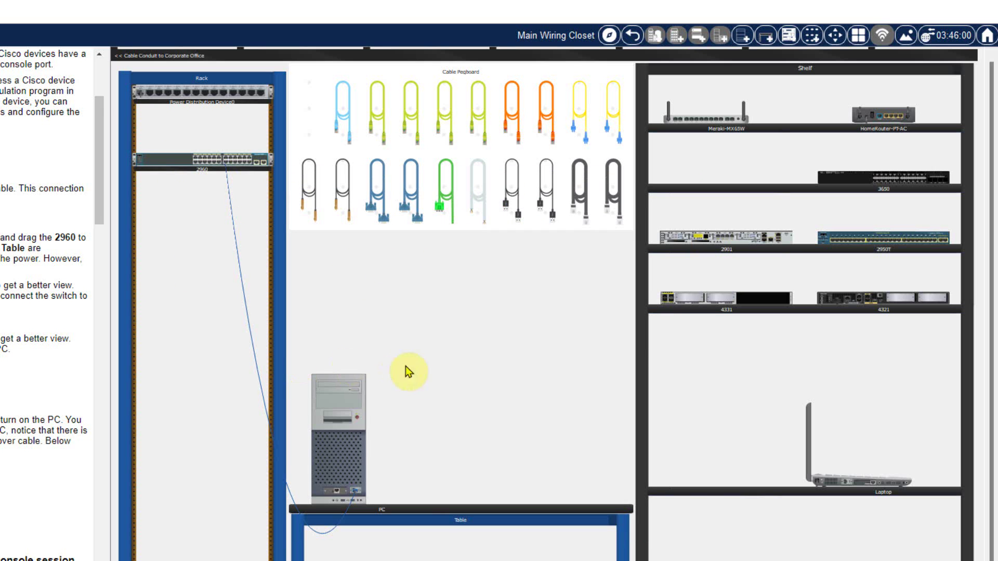
Start a terminal session on the PC at 9600 bits per second, 8 data bits, no parity, 1 stop bit, no flow control, and reach the user EXEC prompt.
left_click(521, 510)
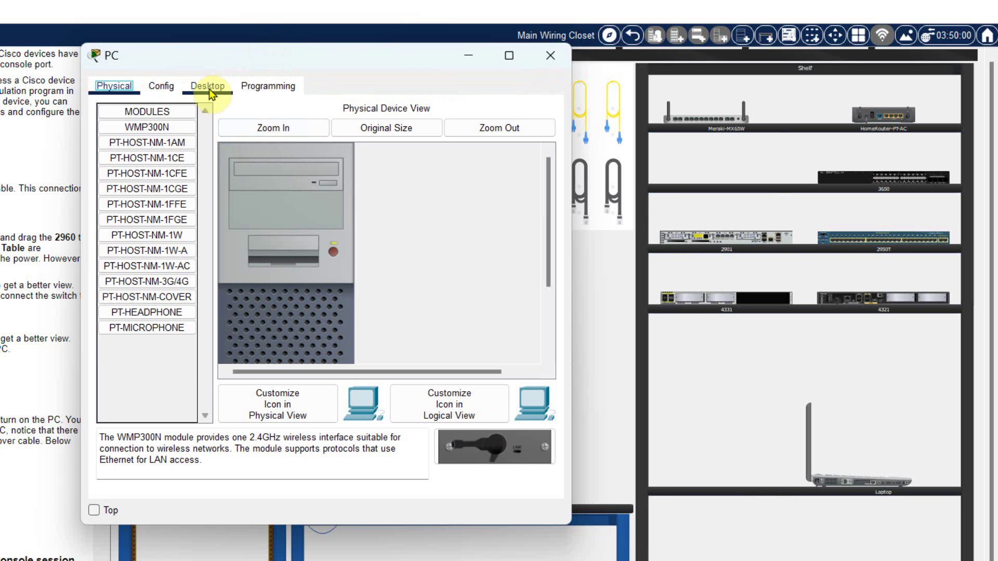
left_click(208, 91)
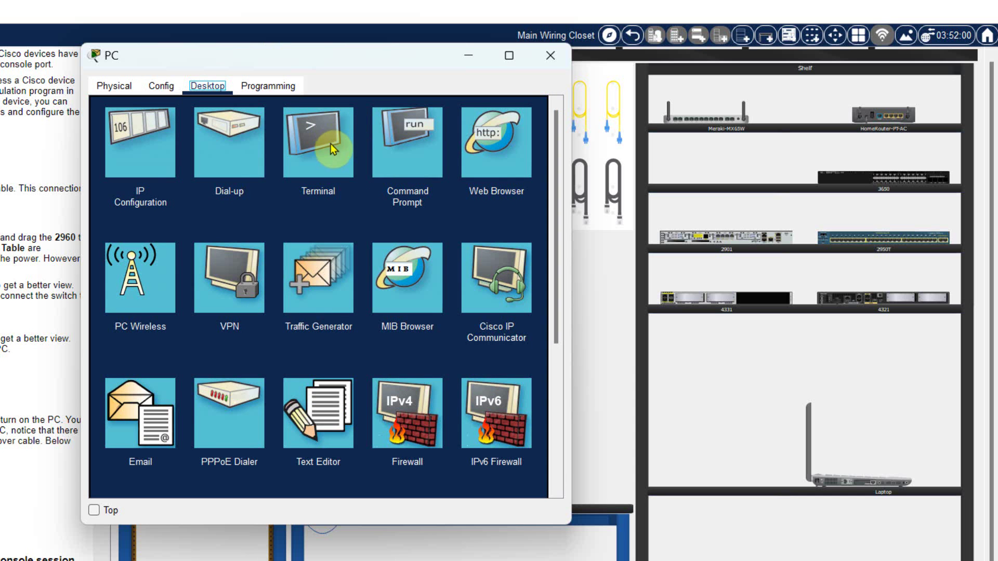
left_click(319, 140)
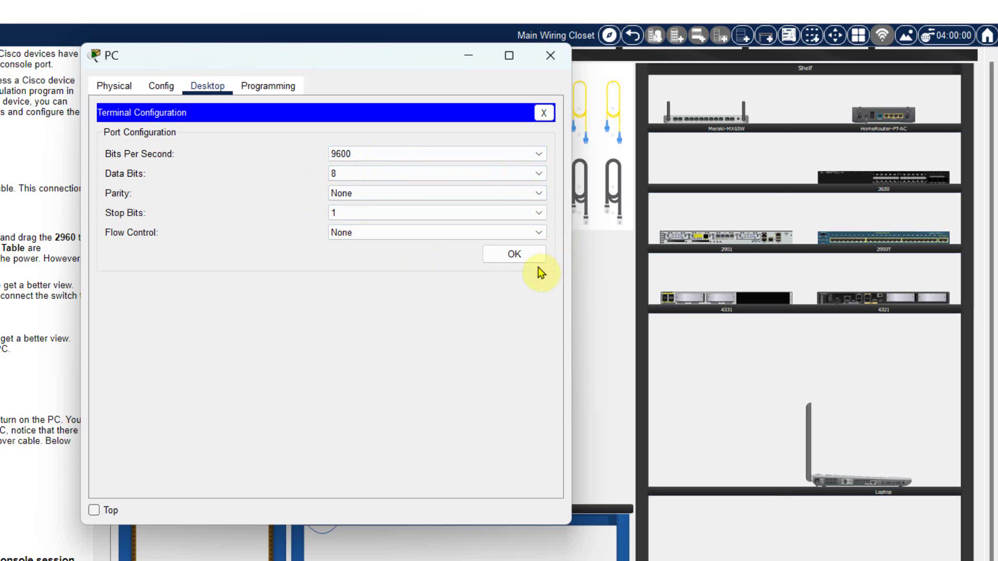
left_click(528, 254)
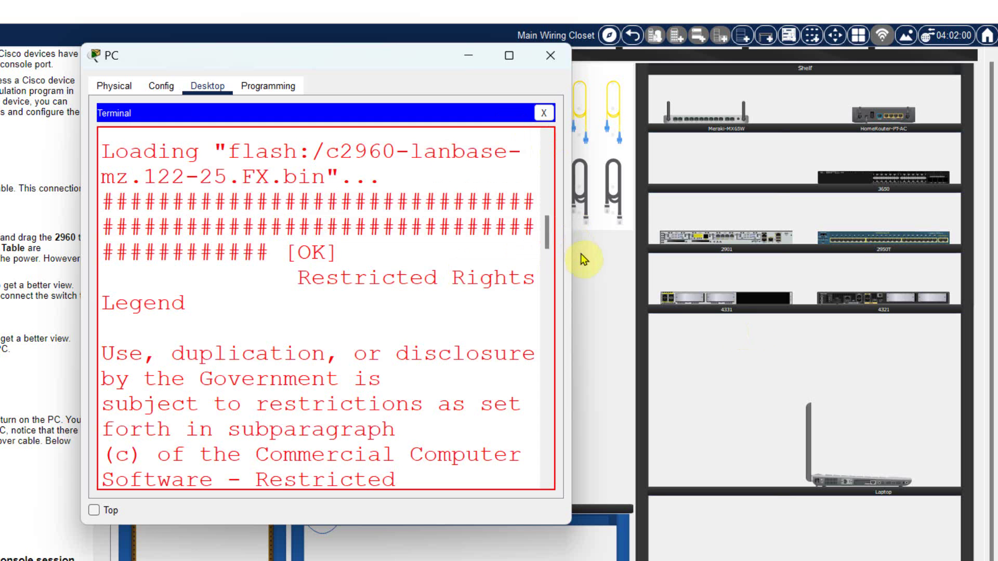
left_click_drag(574, 246, 938, 246)
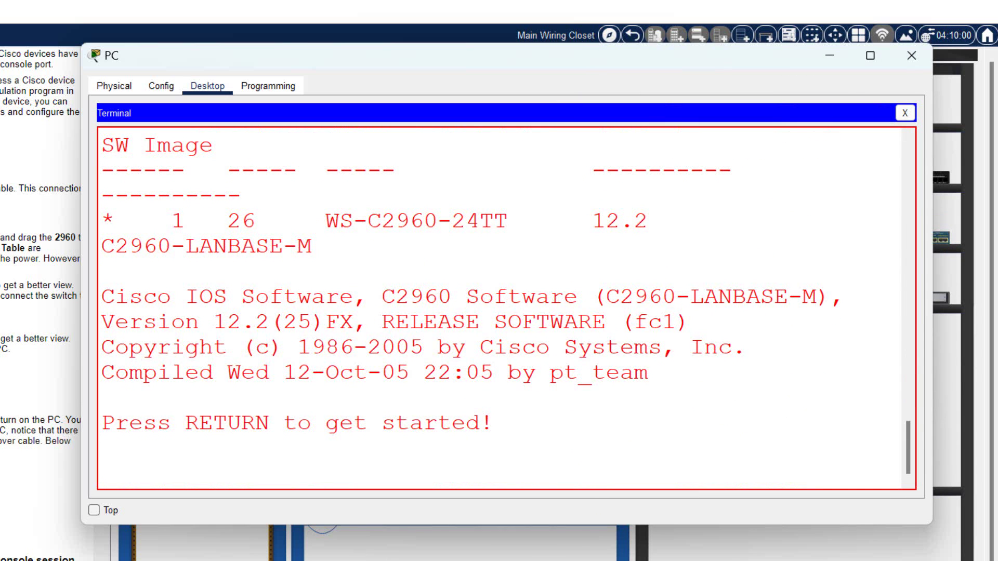
key("Return")
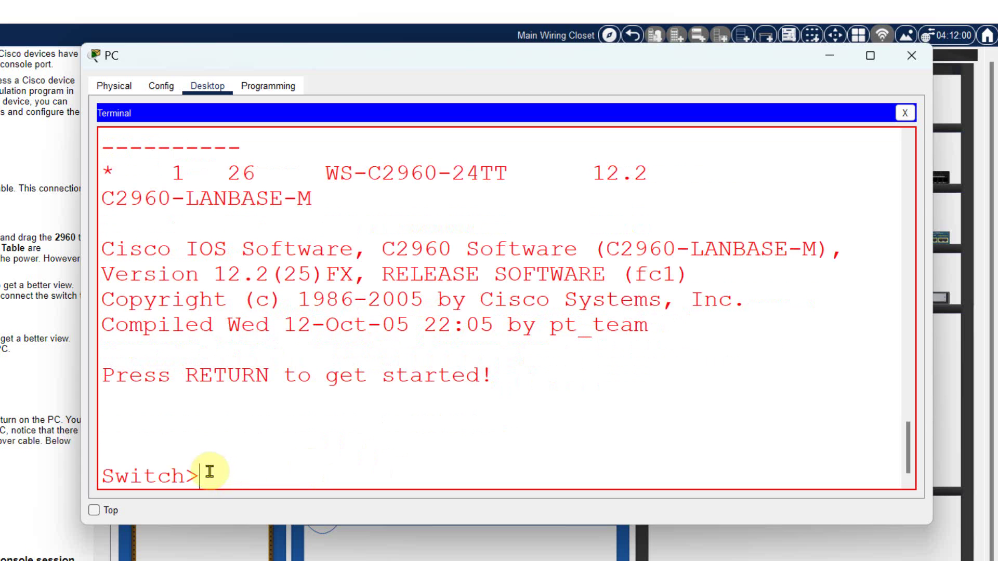
left_click_drag(207, 474, 99, 474)
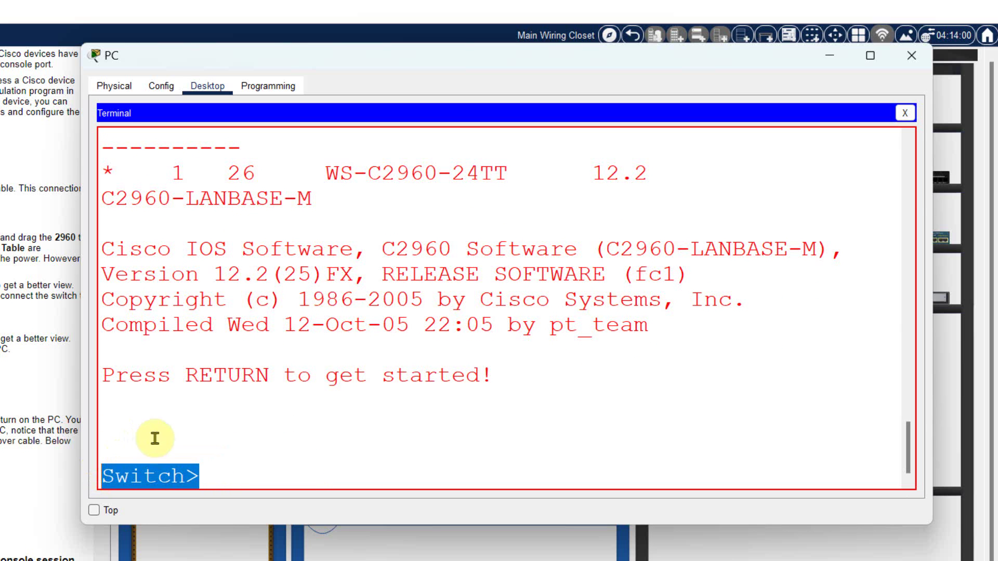
left_click(218, 475)
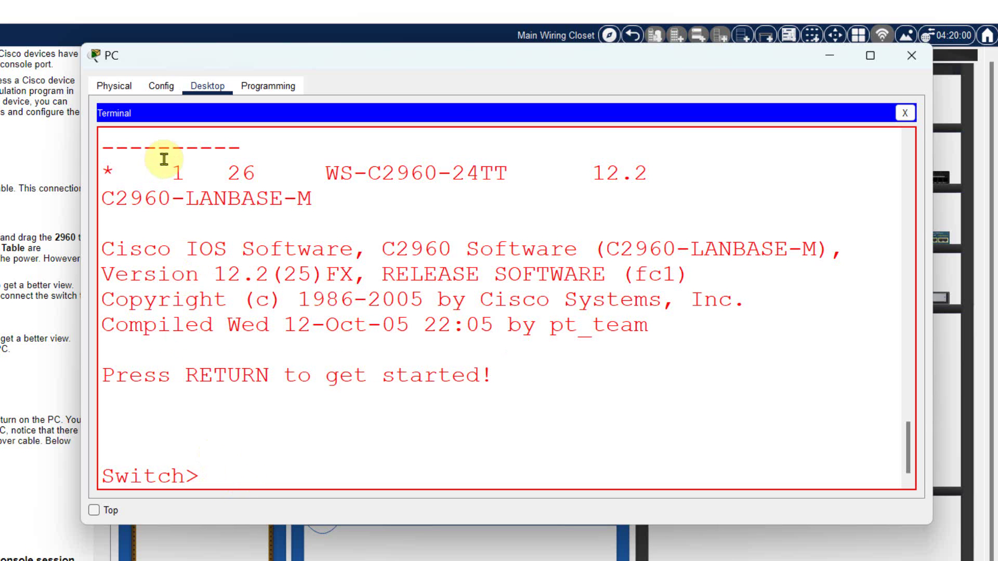
left_click_drag(116, 57, 84, 58)
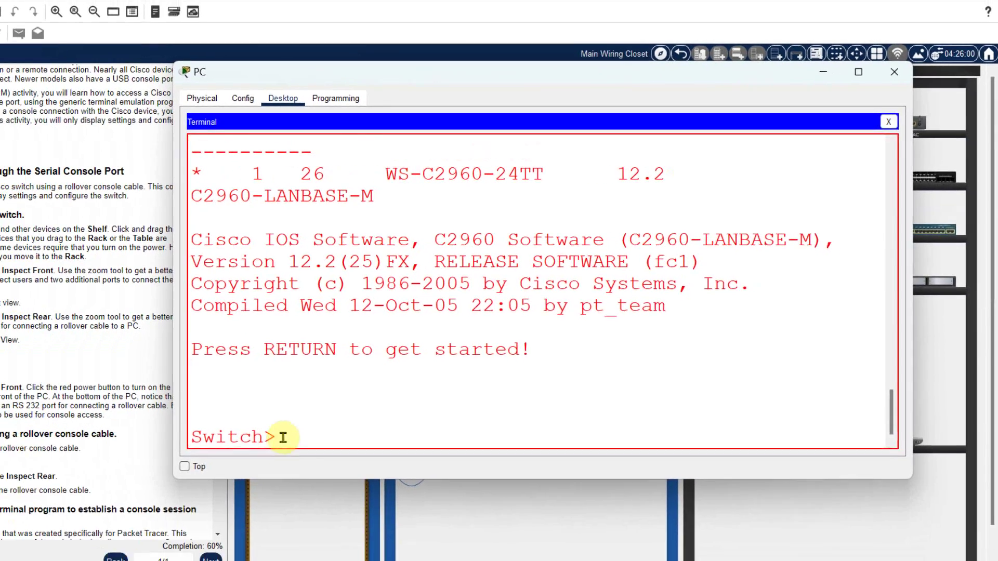
left_click_drag(167, 477, 78, 471)
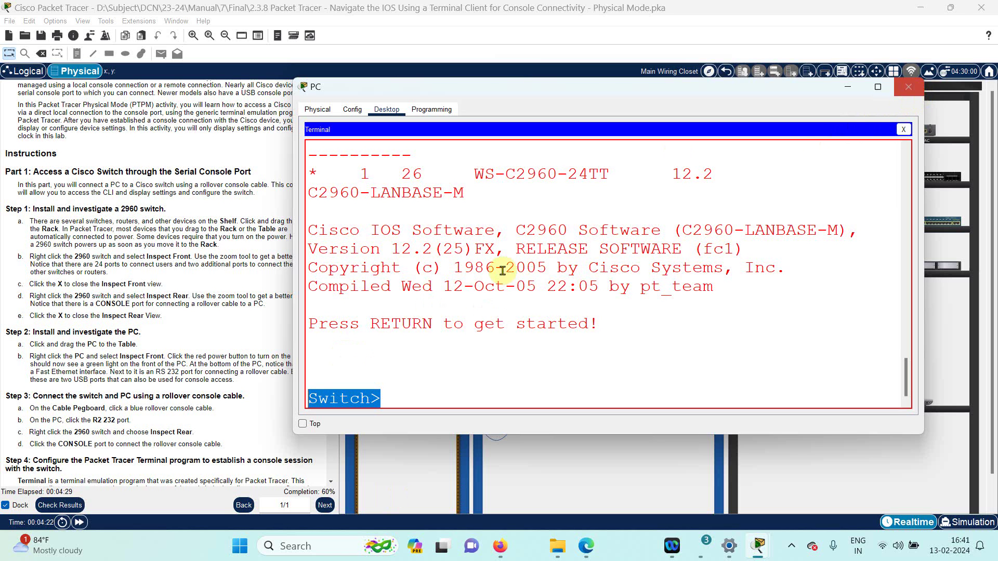
Close the PC window and review the Part 2 instructions on displaying and configuring basic device settings.
left_click(908, 87)
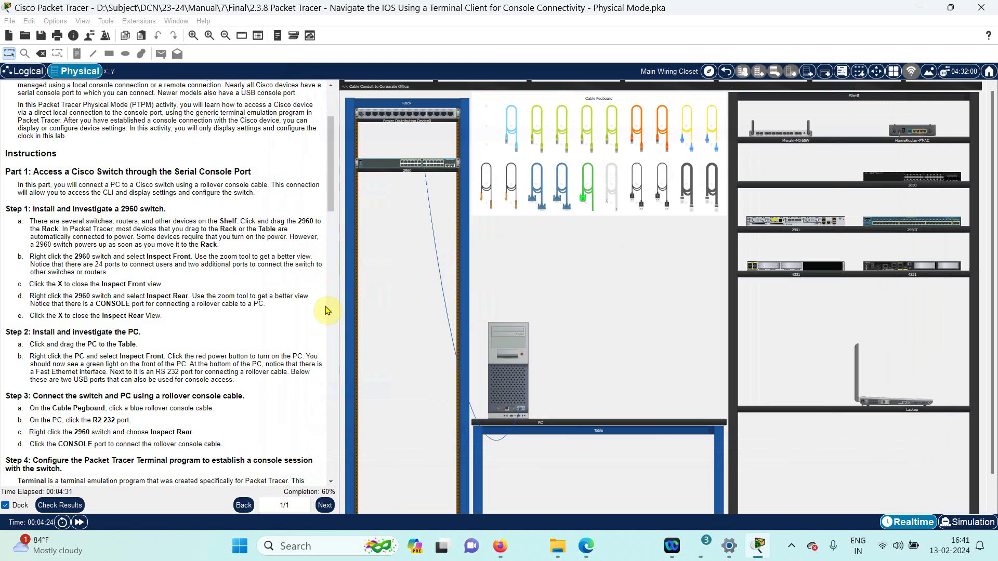
scroll(114, 395, "down", 10)
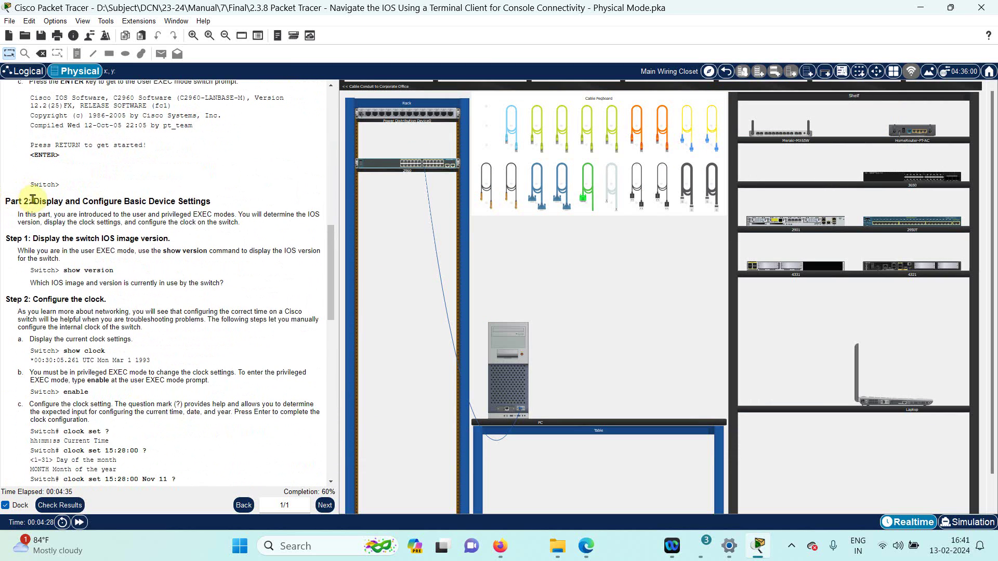
left_click_drag(33, 201, 236, 204)
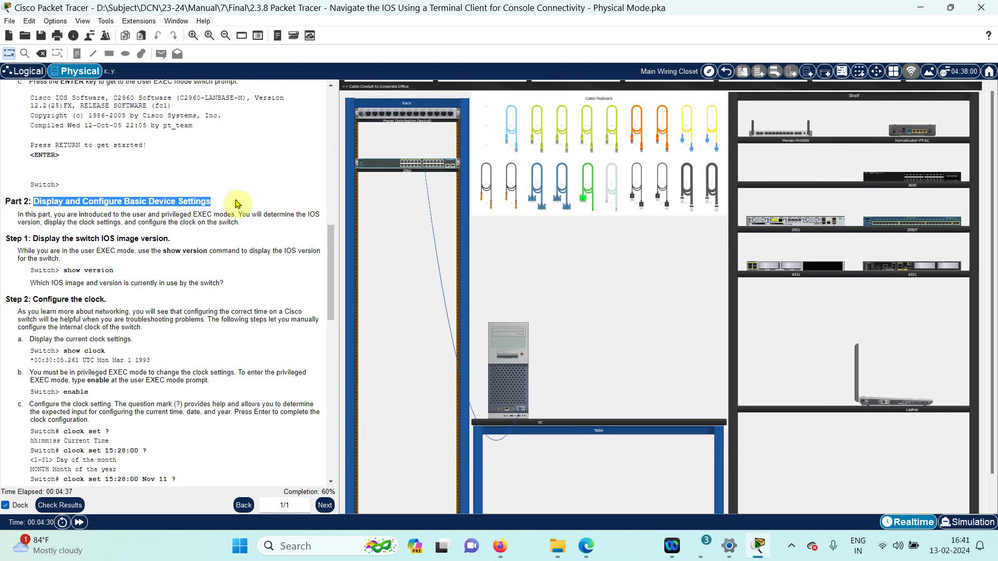
Reopen the PC's terminal with the default port settings, widen its window and bring up the Switch> prompt.
left_click(634, 419)
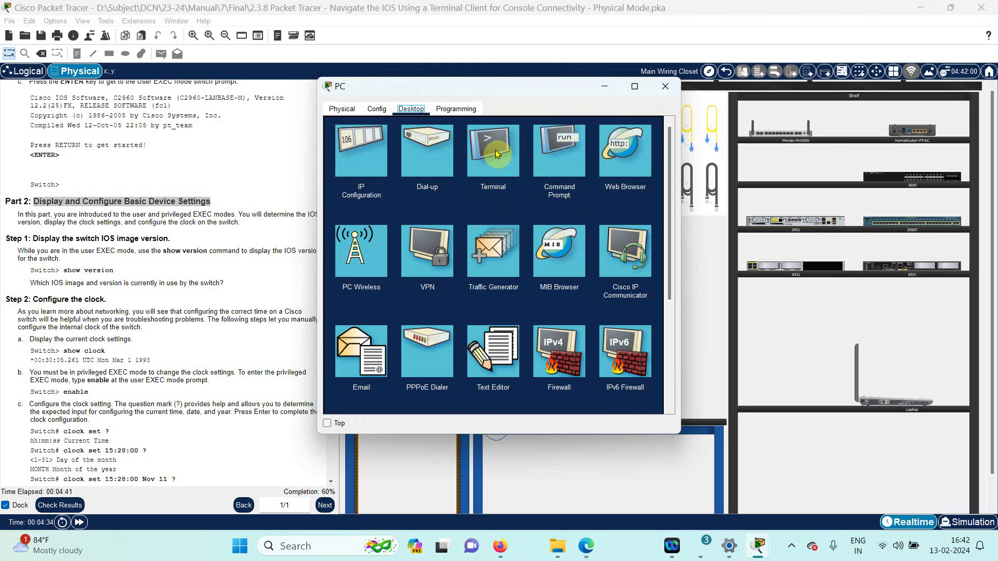
left_click(495, 154)
left_click(641, 232)
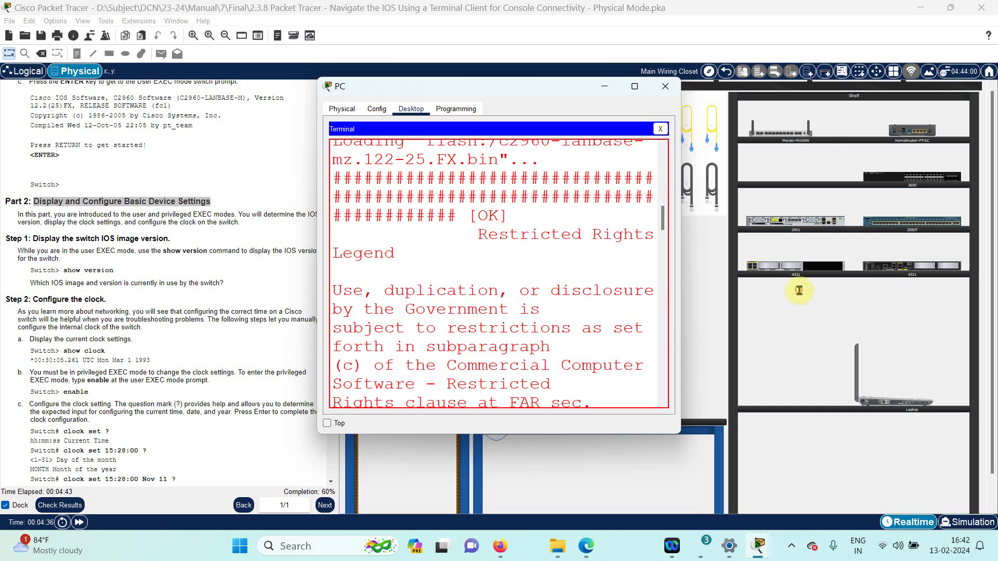
left_click_drag(682, 178, 910, 196)
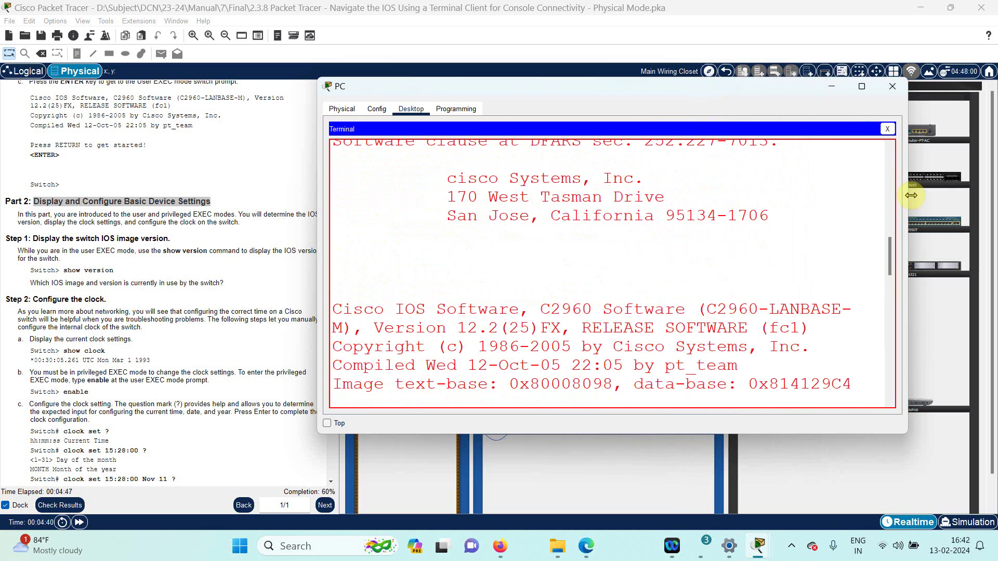
key("Return")
key("Return")
key("Return")
key("Return")
key("Return")
key("Return")
key("Return")
key("Return")
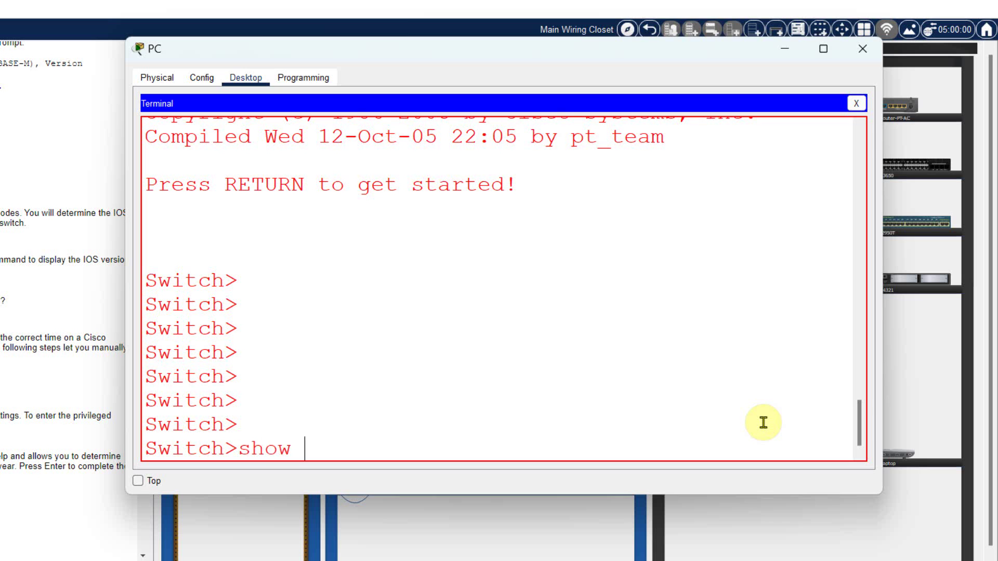
Run show version at the user EXEC prompt to display the switch's IOS image version.
type("r")
key("Tab")
key("Return")
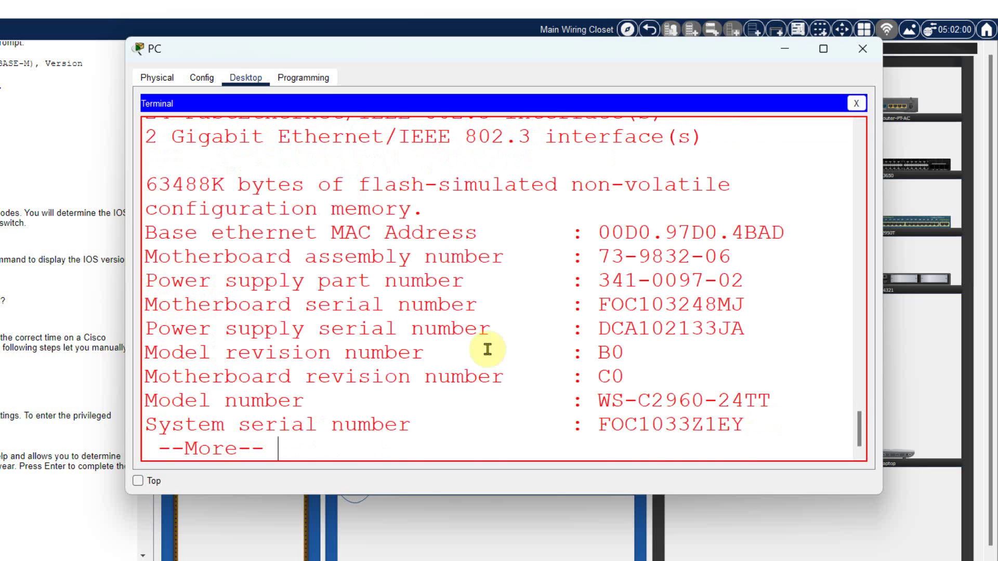
Examine the show version output for the IOS image and version, the interface types and the hardware part and model details.
scroll(613, 387, "up", 5)
scroll(613, 387, "up", 3)
left_click_drag(239, 219, 717, 344)
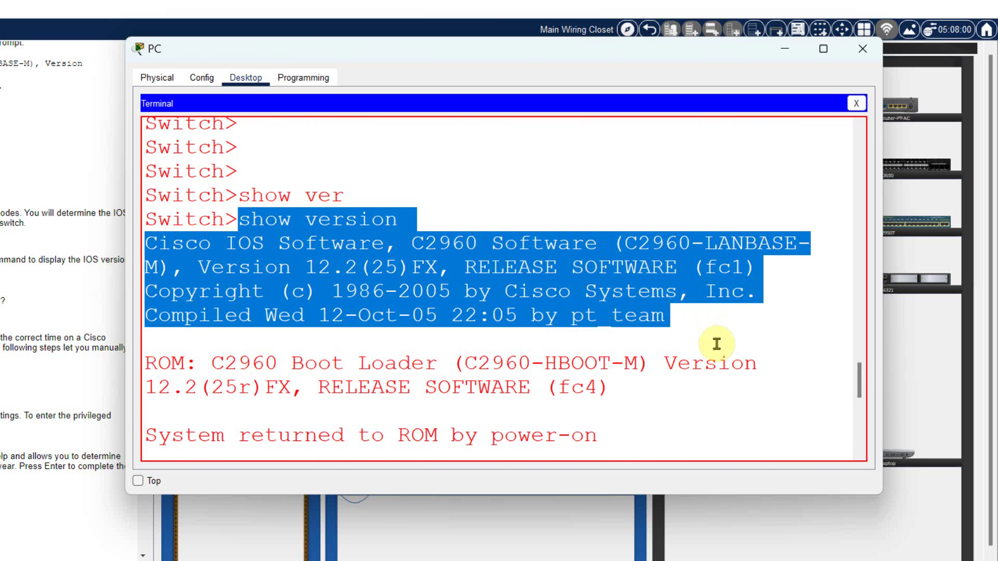
left_click(484, 356)
left_click_drag(438, 267, 198, 265)
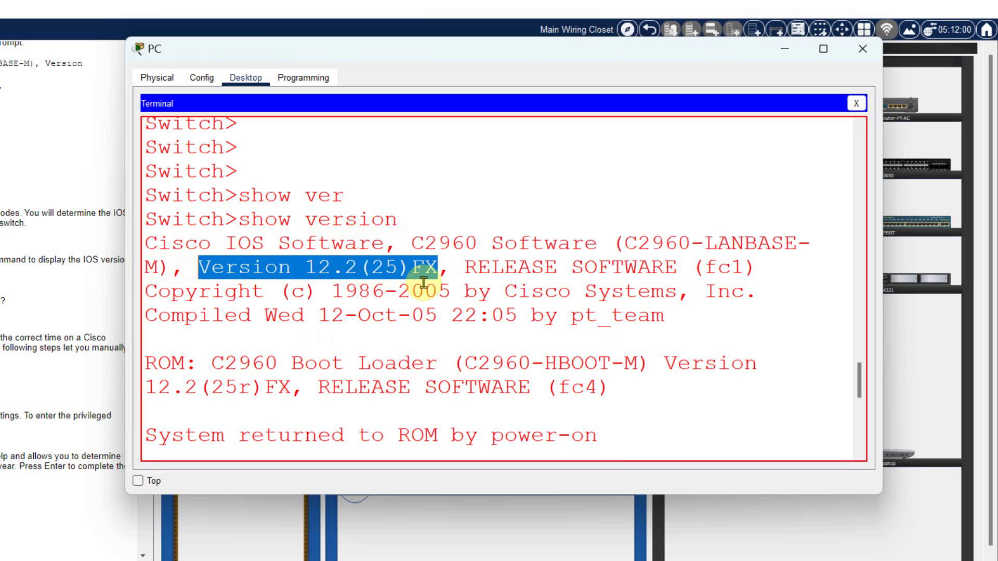
left_click(616, 439)
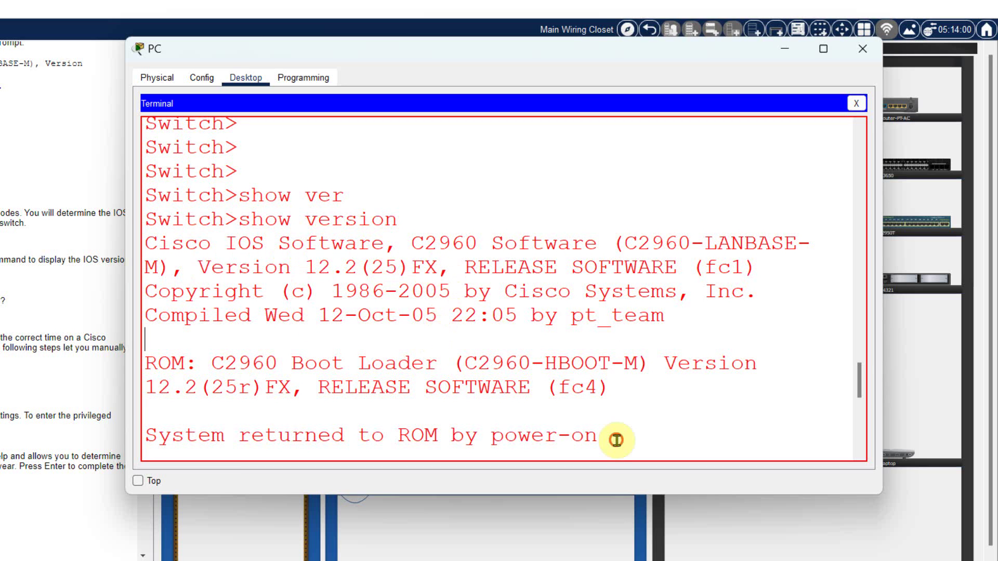
scroll(732, 456, "down", 1)
scroll(732, 456, "down", 4)
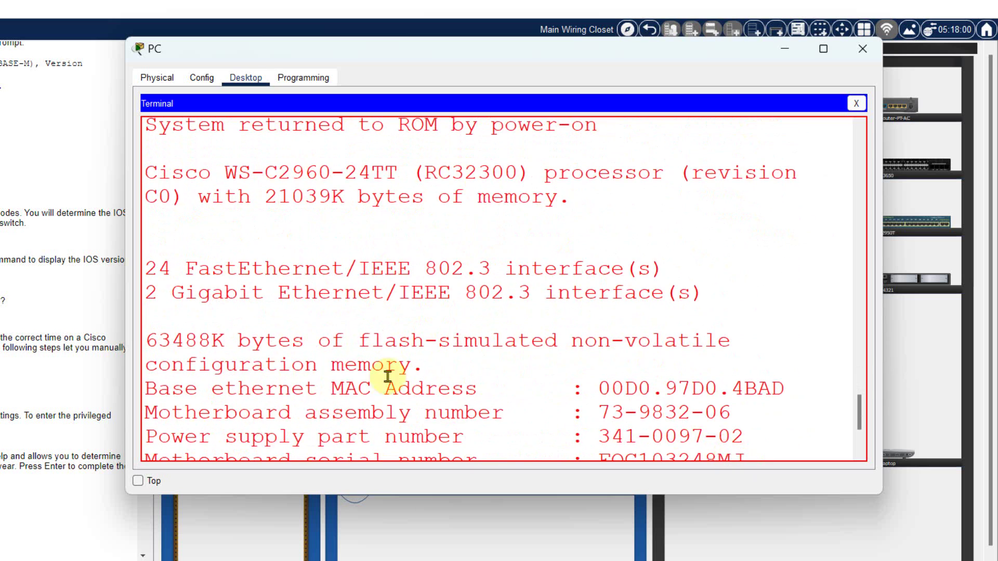
scroll(393, 414, "down", 2)
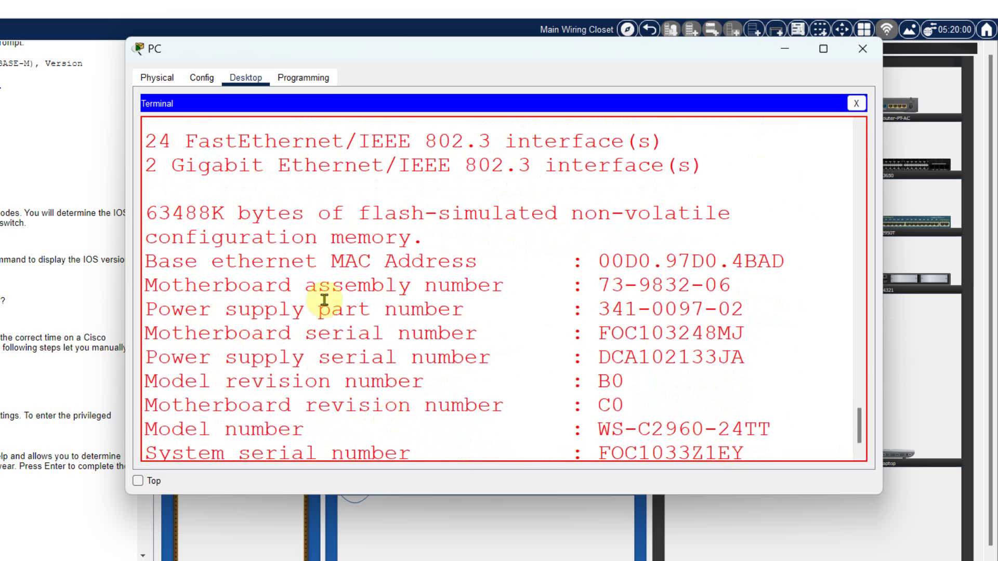
left_click_drag(531, 285, 730, 287)
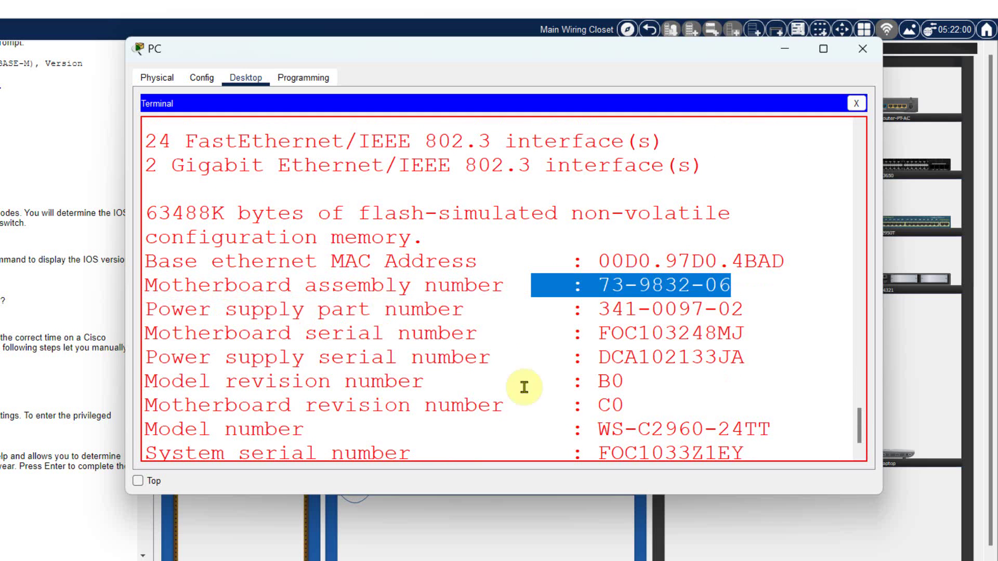
left_click(502, 304)
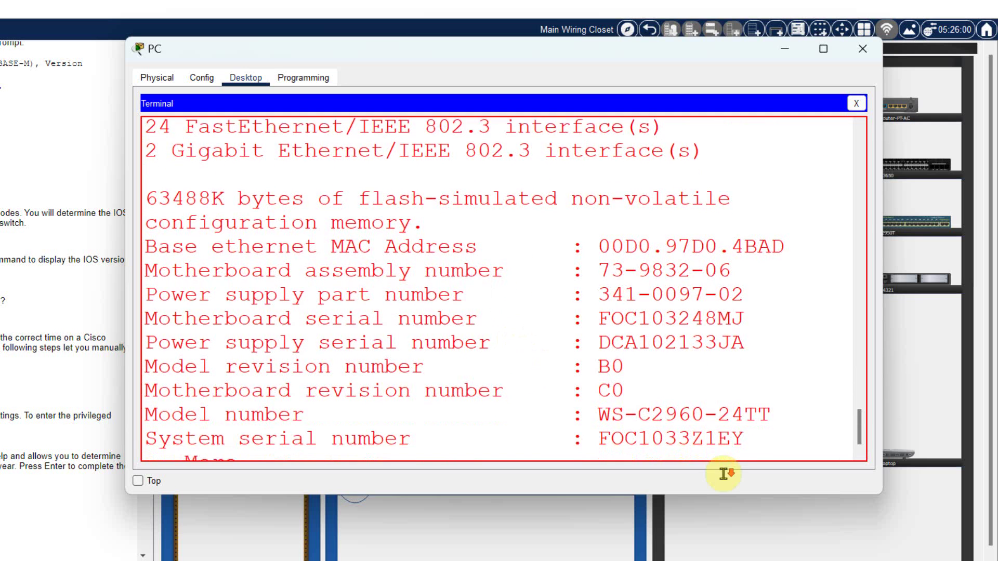
scroll(724, 473, "down", 1)
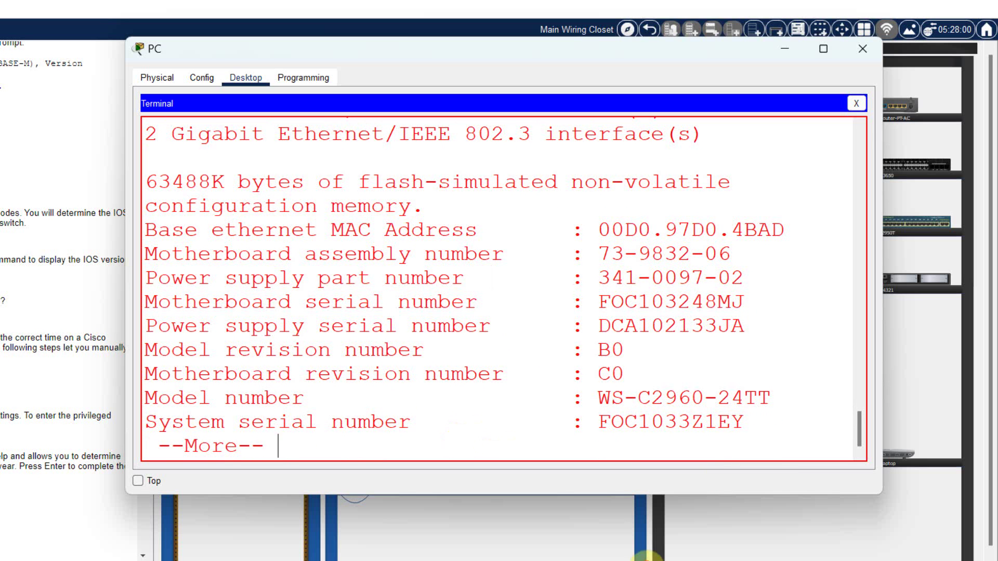
Page through the rest of the show version output and return to the Switch> prompt.
key("Return")
key("Return")
key("Return")
key("Return")
key("Return")
key("Return")
key("Return")
key("Return")
key("Return")
key("Return")
key("Return")
key("Return")
key("Return")
key("Return")
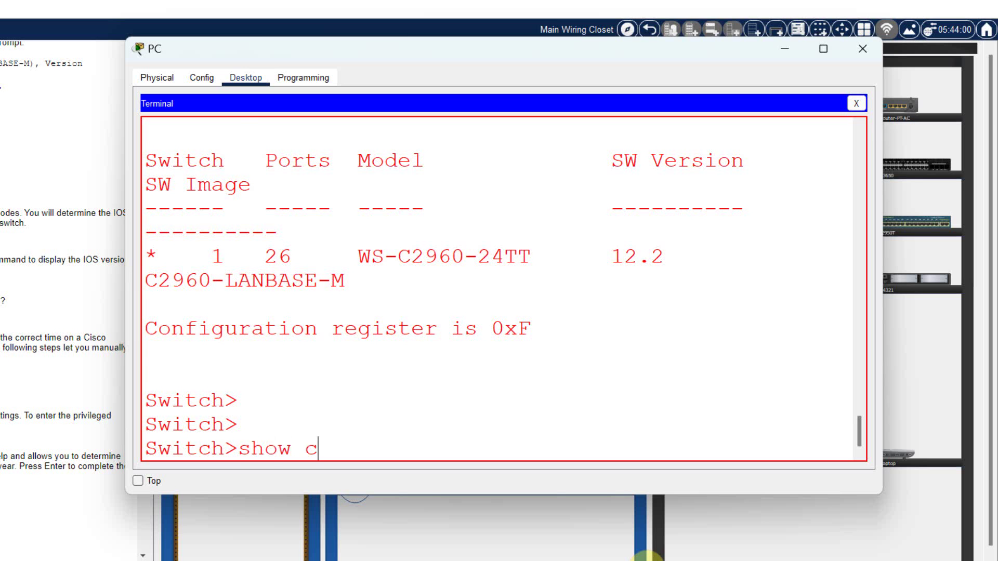
Run show clock on the switch and check the current time and date settings.
type("l")
key("Tab")
key("Return")
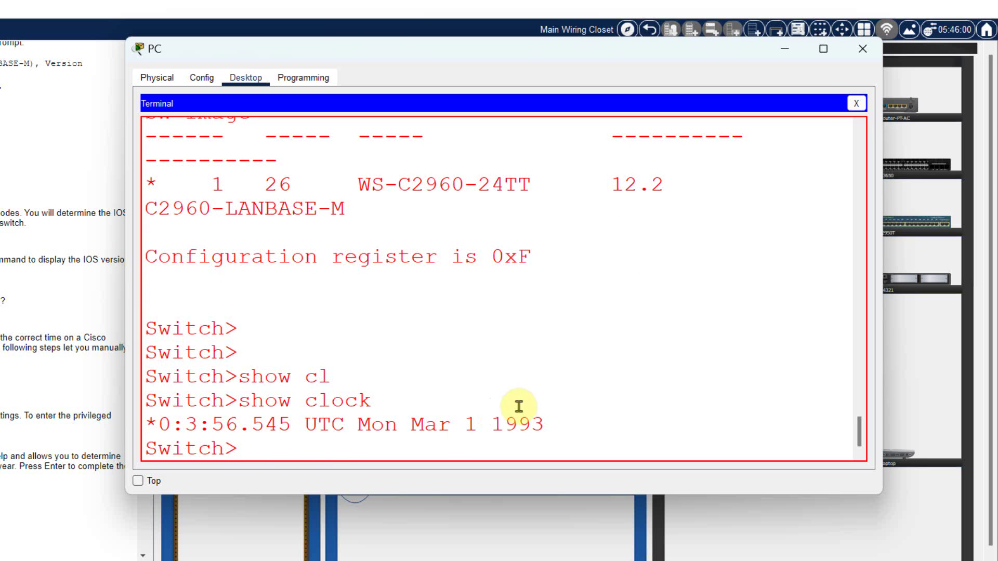
left_click_drag(544, 424, 156, 424)
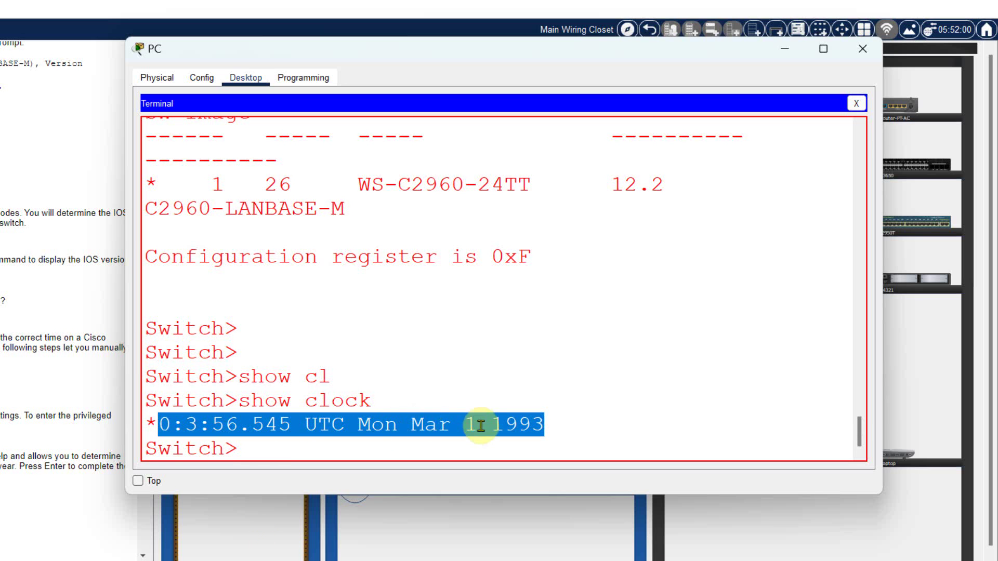
left_click(764, 546)
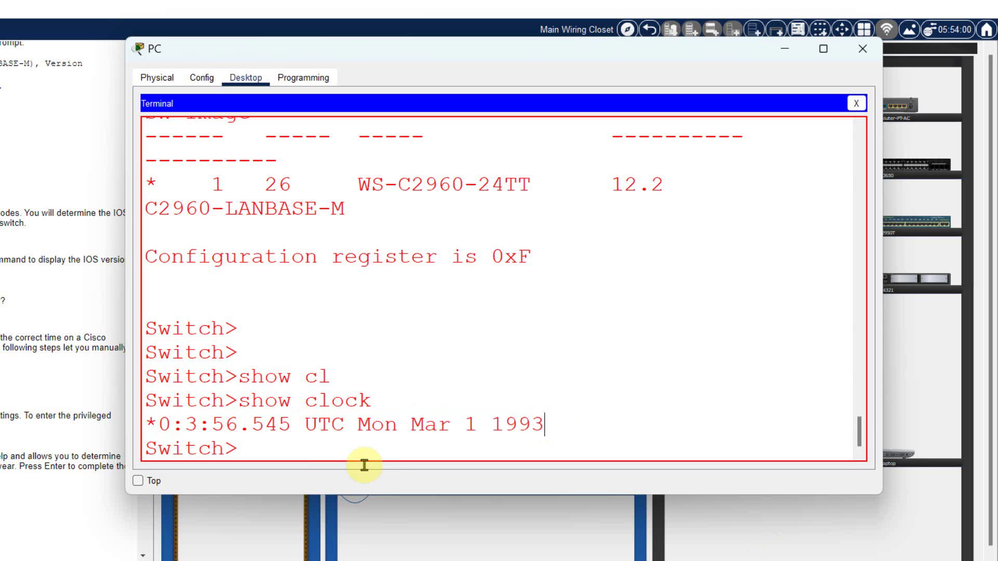
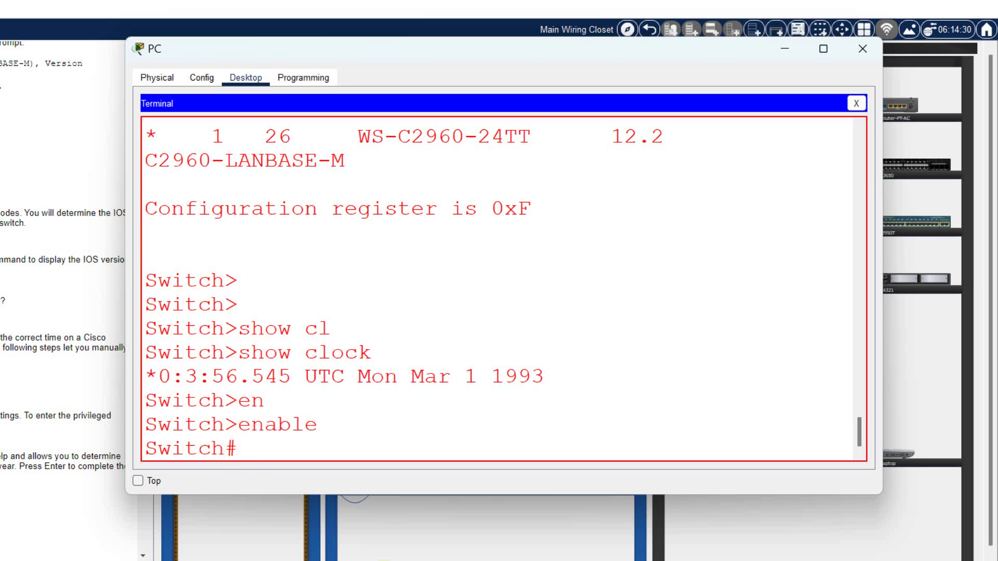
Start the clock set command in privileged EXEC mode and query its help for the expected time format.
key("Tab")
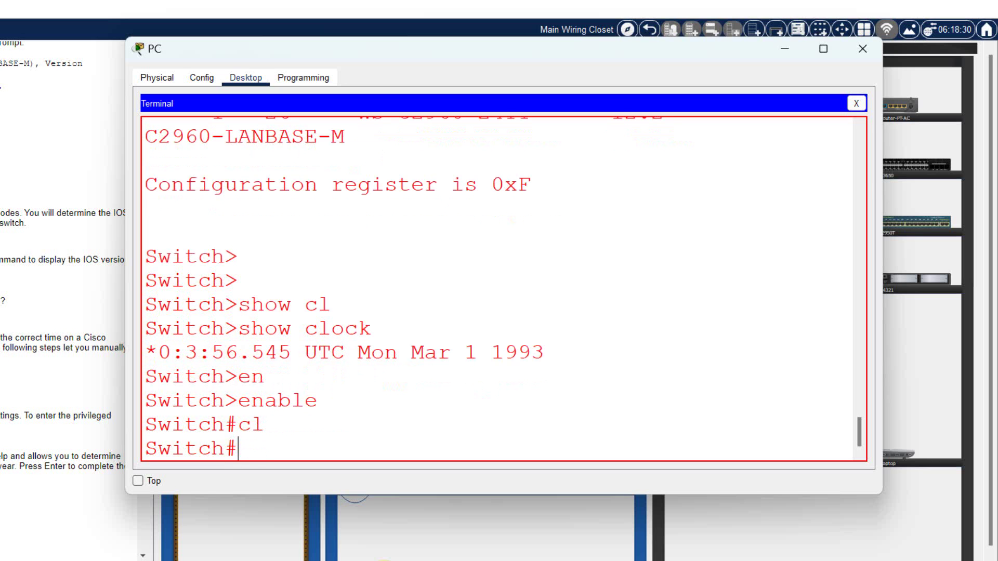
type("clo")
key("Tab")
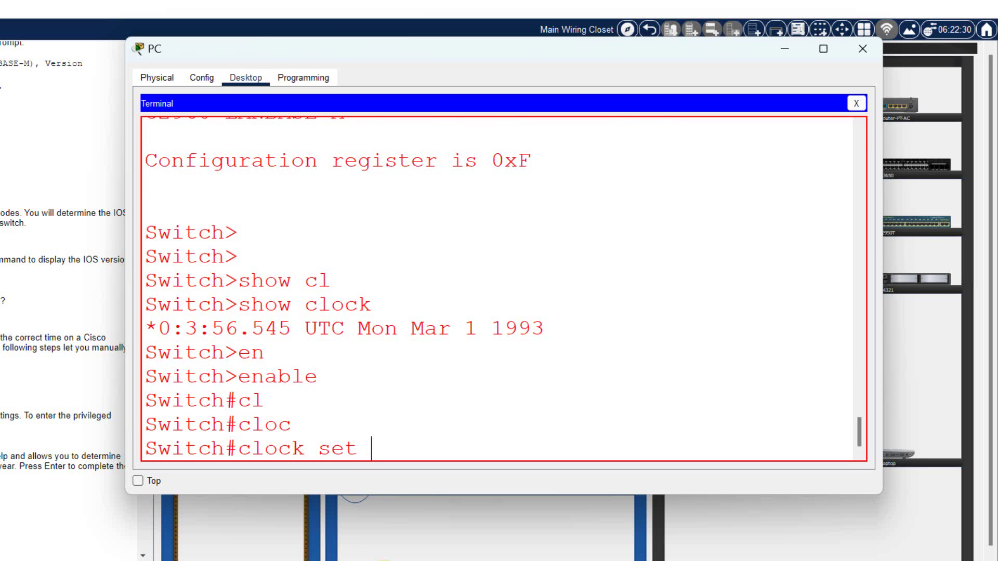
type("set ?")
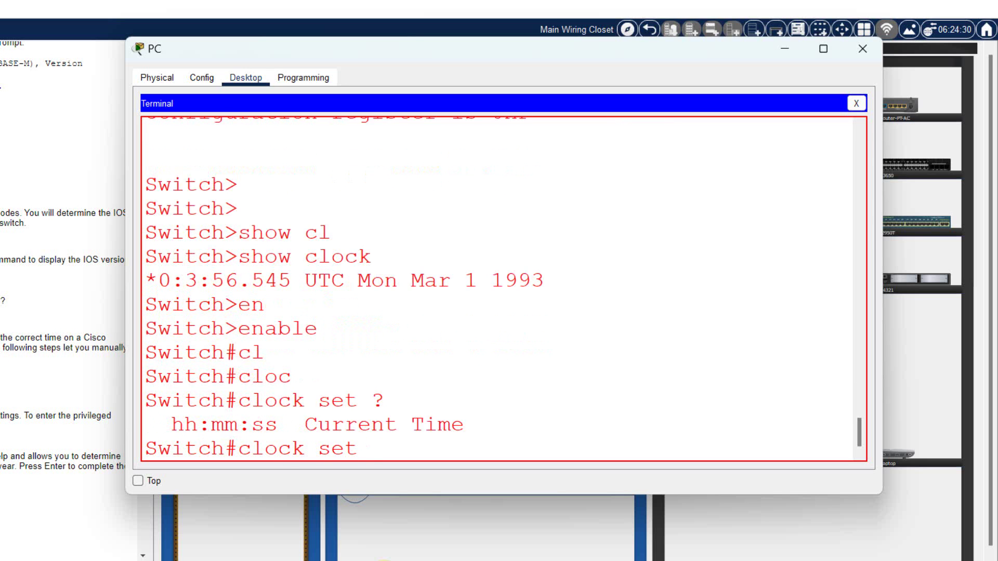
left_click_drag(383, 401, 373, 400)
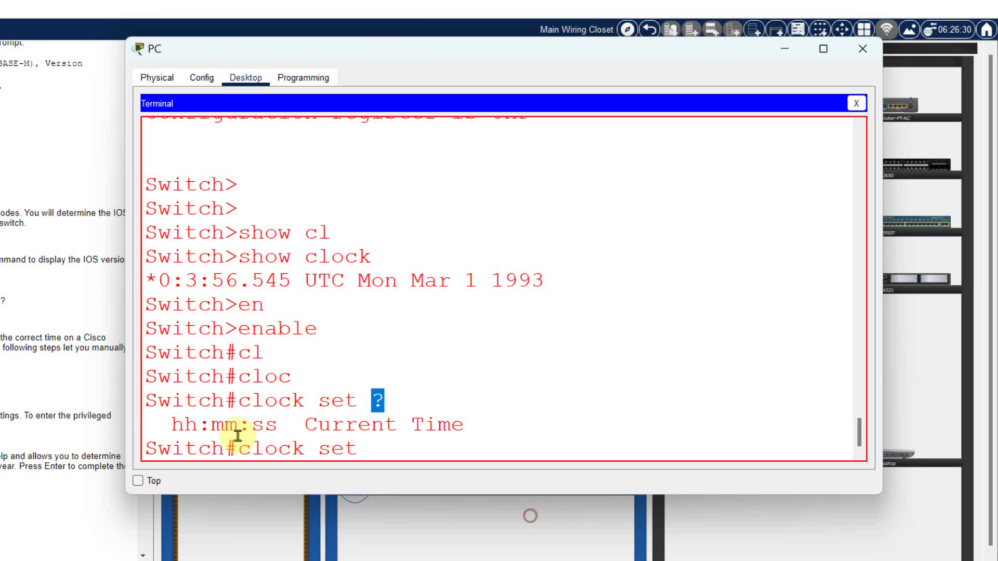
left_click_drag(171, 423, 298, 427)
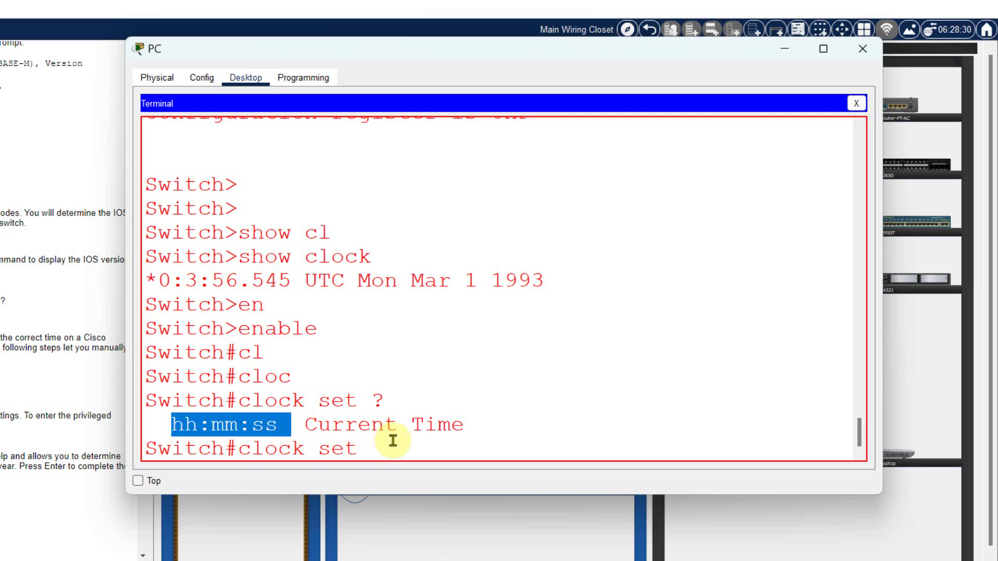
left_click(390, 440)
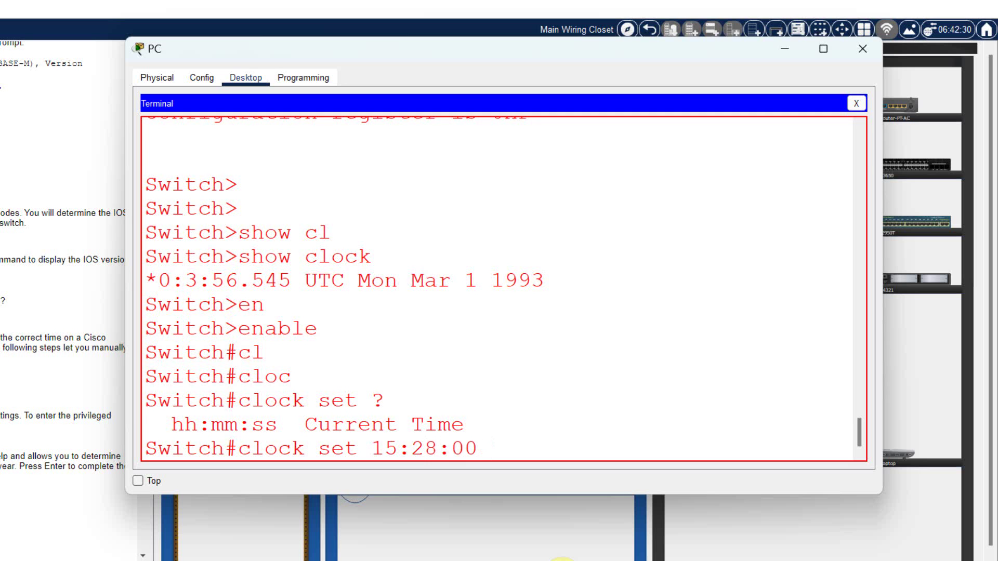
Enter 15:28:00 as the clock set time and query the help for the day and month arguments.
type("?")
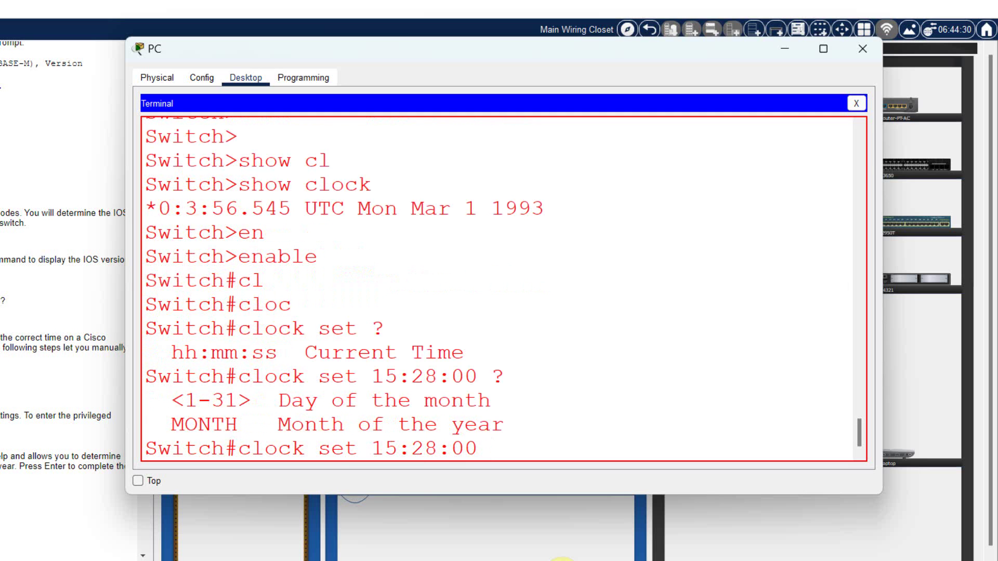
left_click_drag(252, 401, 182, 403)
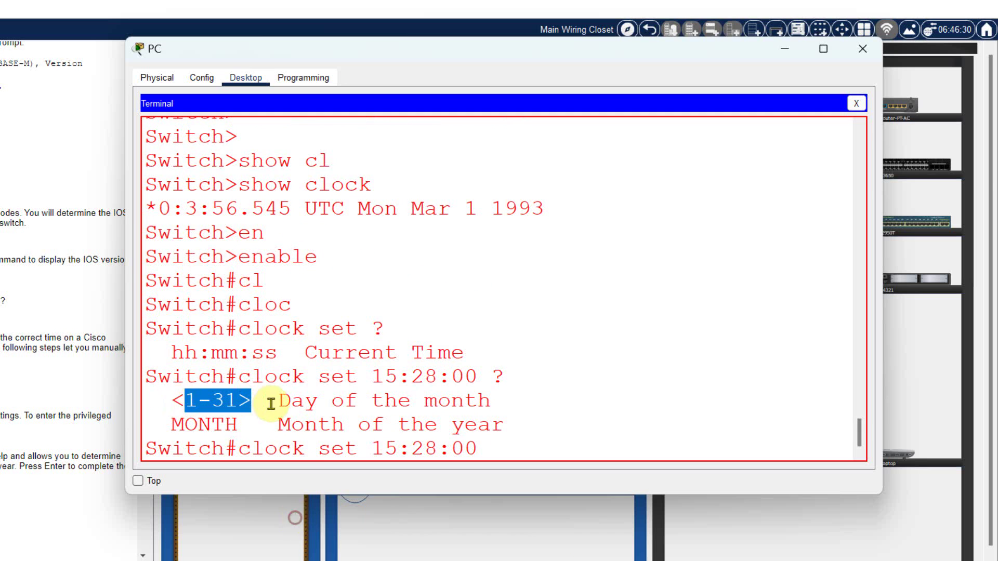
left_click_drag(279, 401, 526, 406)
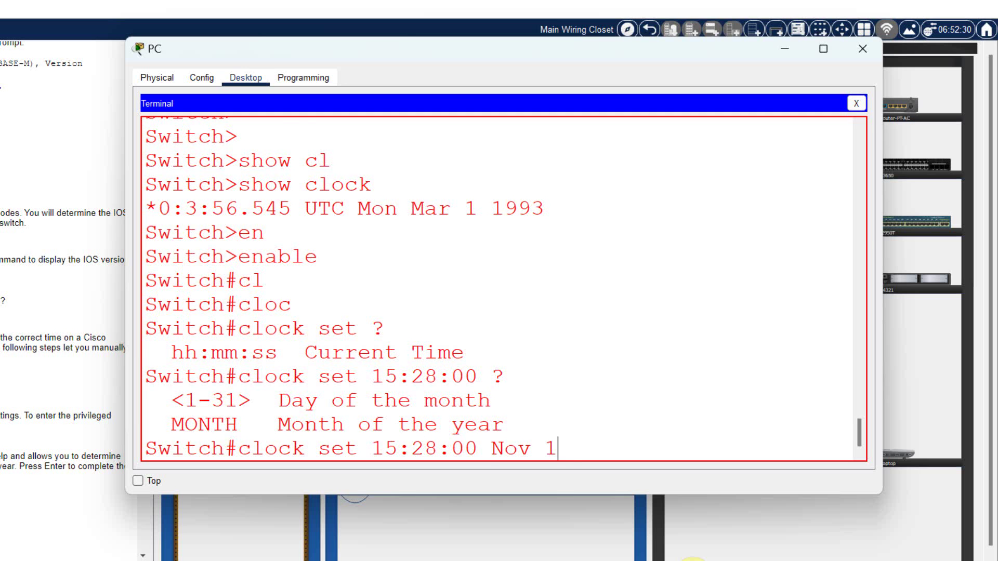
Add Nov 11 to the clock set command, query the year help, and run it with the year 2020.
type("?")
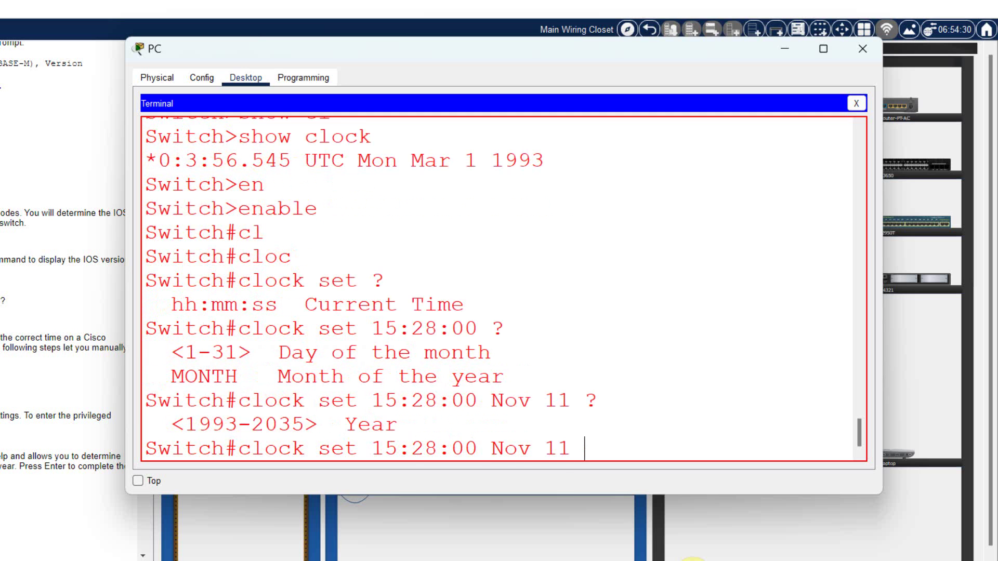
left_click_drag(400, 426, 197, 424)
left_click(568, 447)
left_click_drag(641, 448, 239, 447)
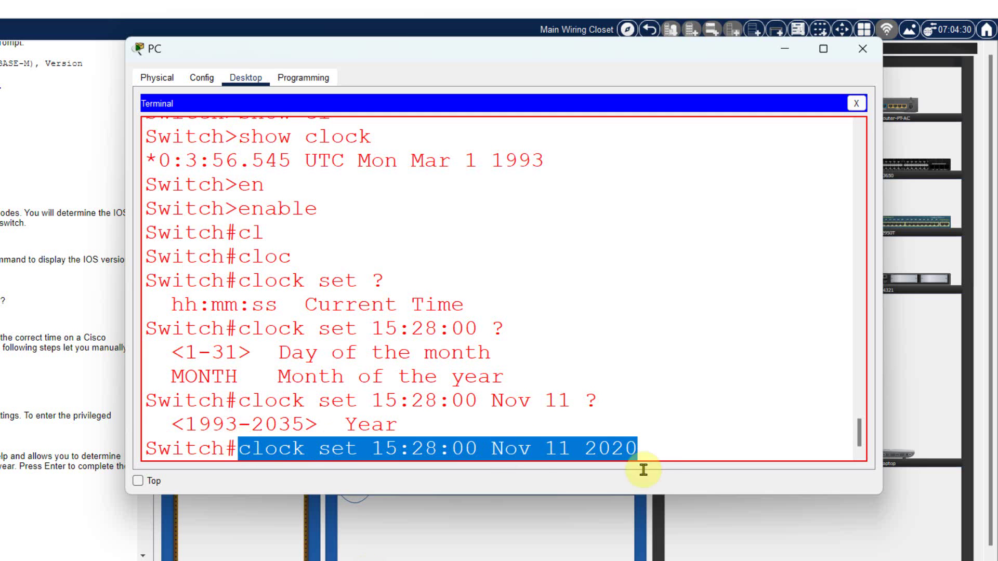
left_click(652, 448)
key("Return")
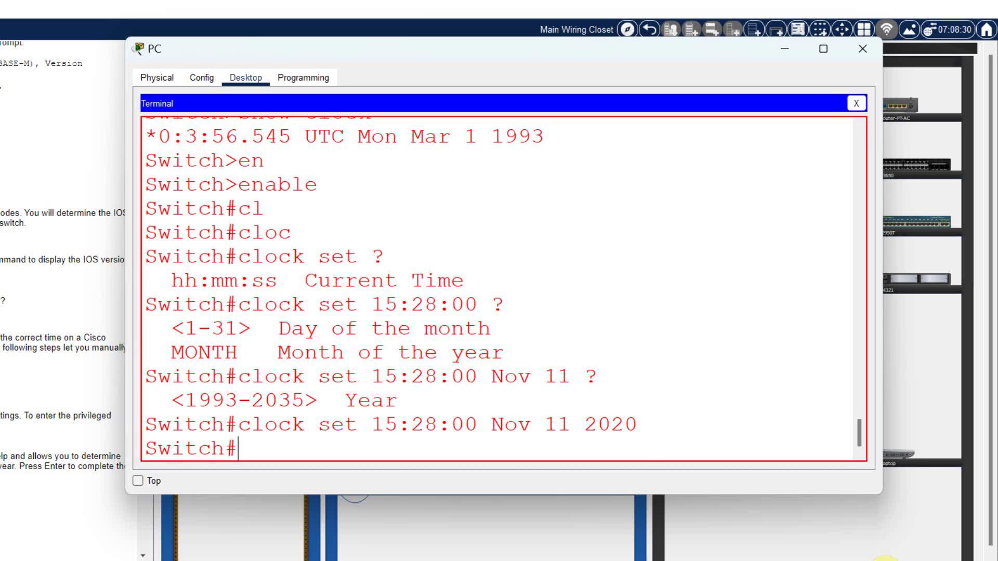
Run show clock on the switch and compare the displayed time and date with the clock set command.
left_click_drag(638, 425, 375, 424)
left_click(262, 450)
type("show cl")
key("Tab")
key("Return")
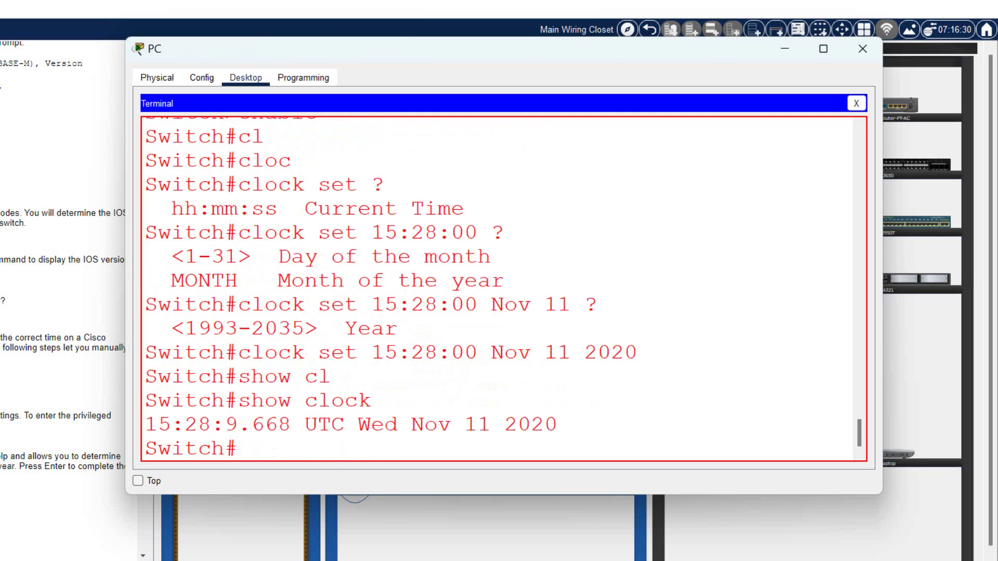
left_click_drag(562, 425, 412, 424)
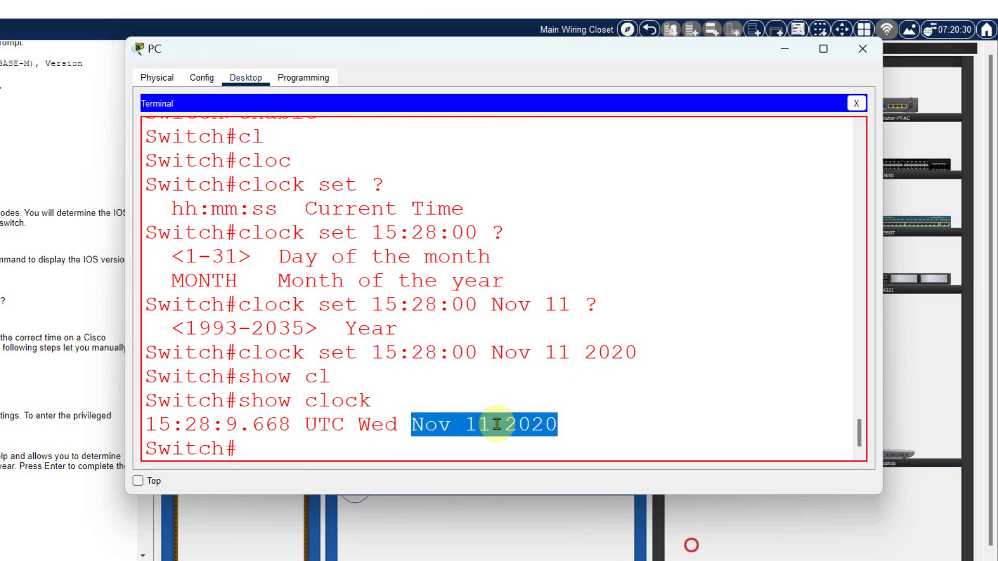
left_click(544, 424)
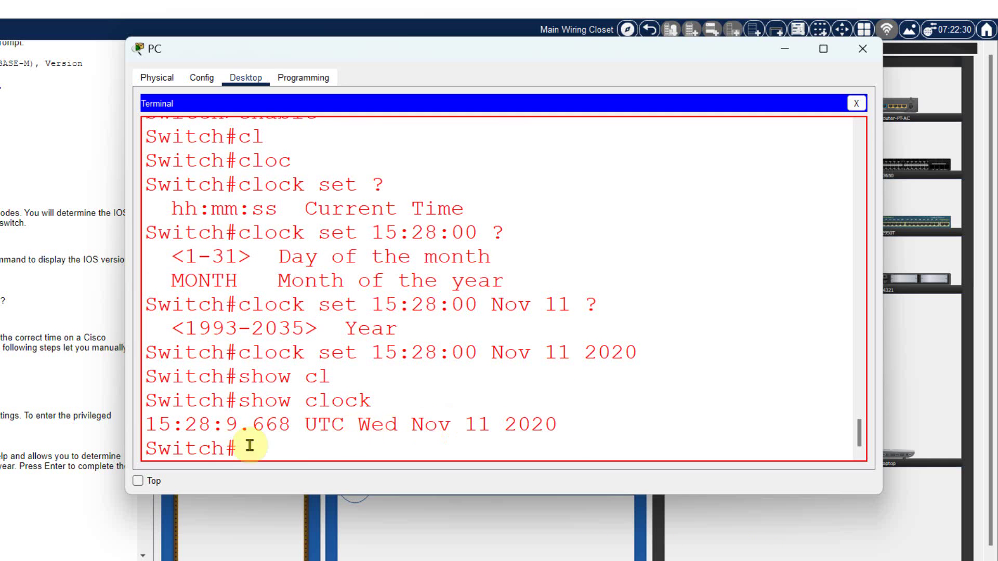
left_click_drag(252, 426, 133, 425)
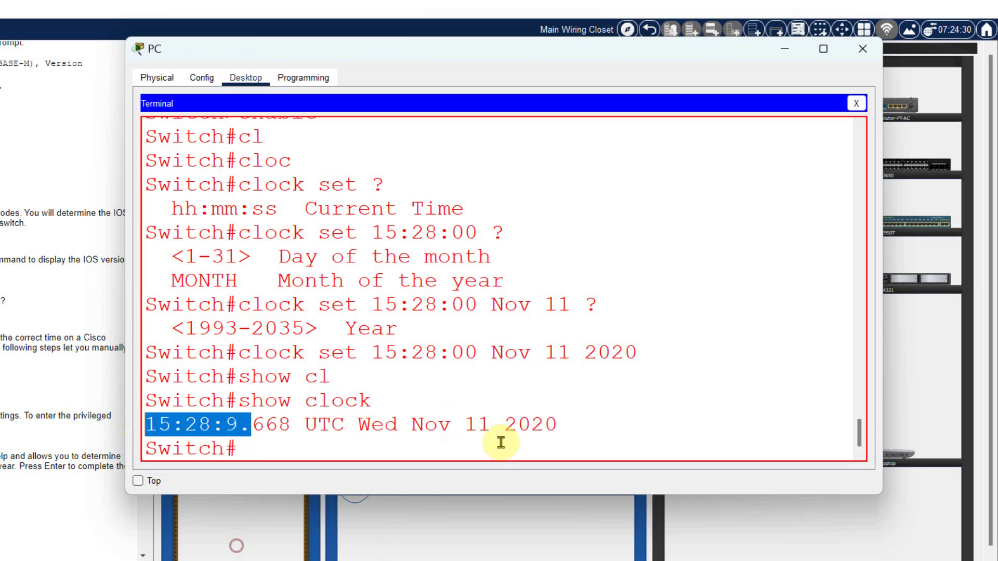
left_click_drag(590, 422, 123, 412)
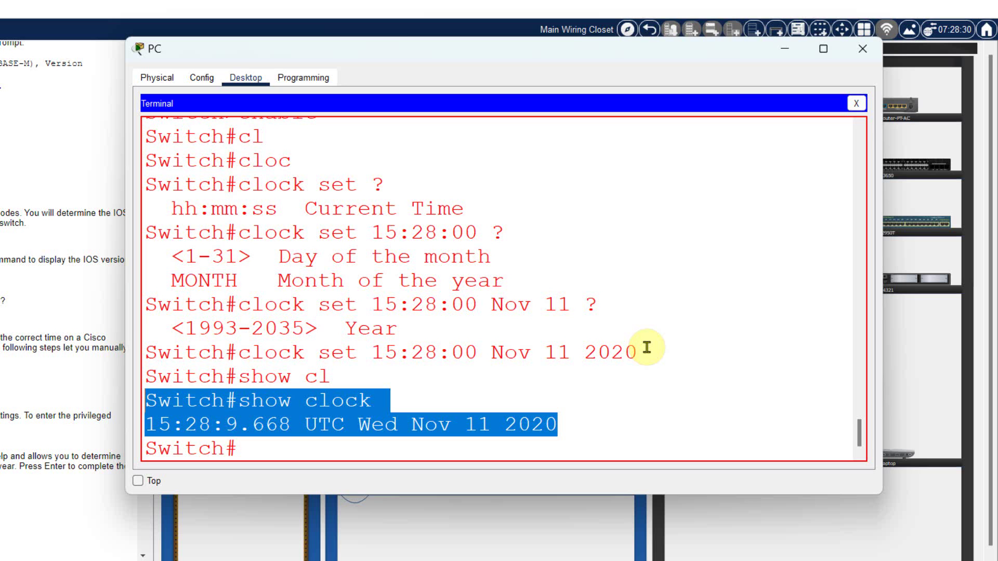
left_click_drag(638, 353, 359, 352)
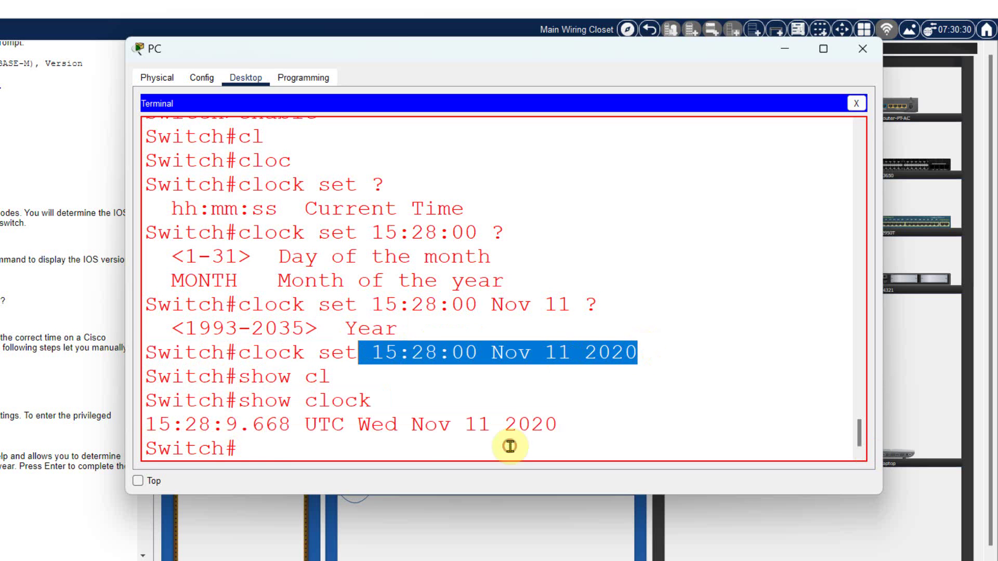
left_click(263, 447)
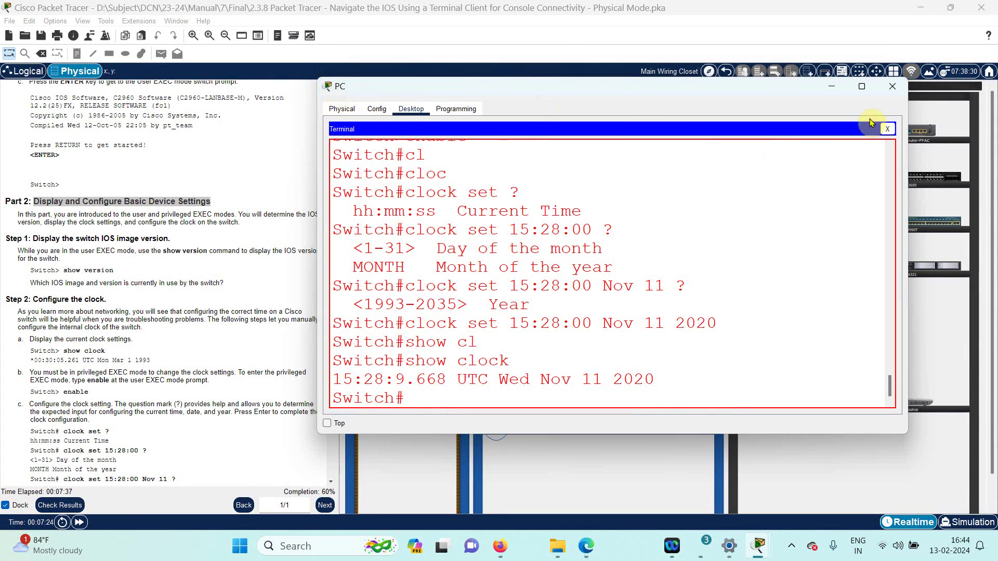
Close the PC window and read the Part 3 instructions on accessing a Cisco router using a mini-USB console cable.
left_click(892, 87)
scroll(203, 453, "down", 1)
scroll(204, 453, "down", 5)
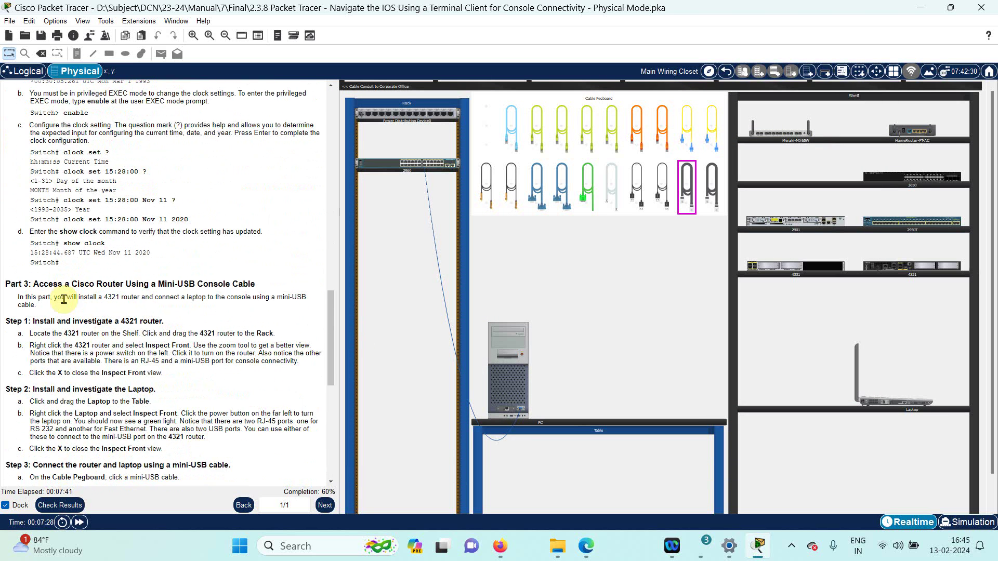
scroll(39, 285, "down", 1)
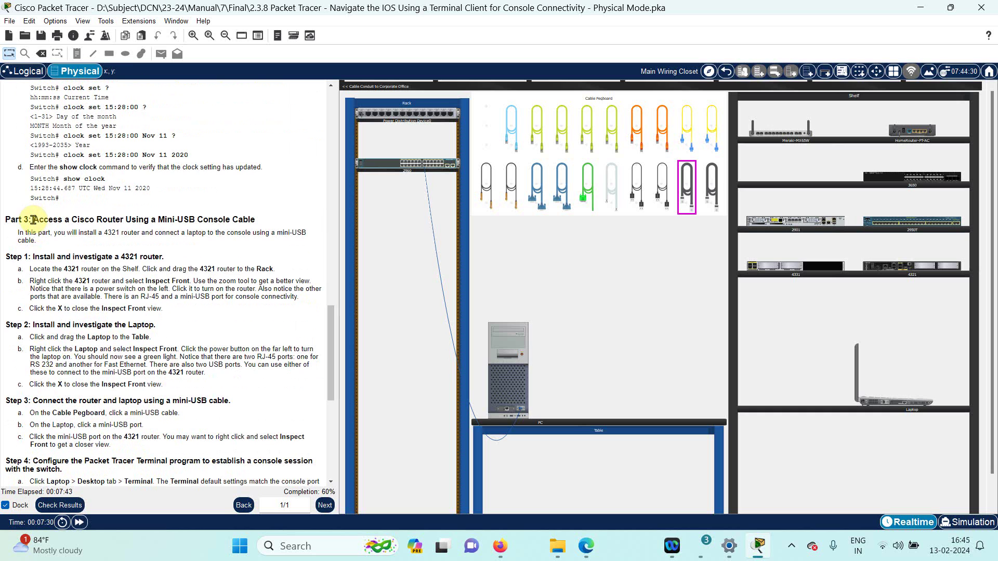
left_click_drag(32, 220, 268, 217)
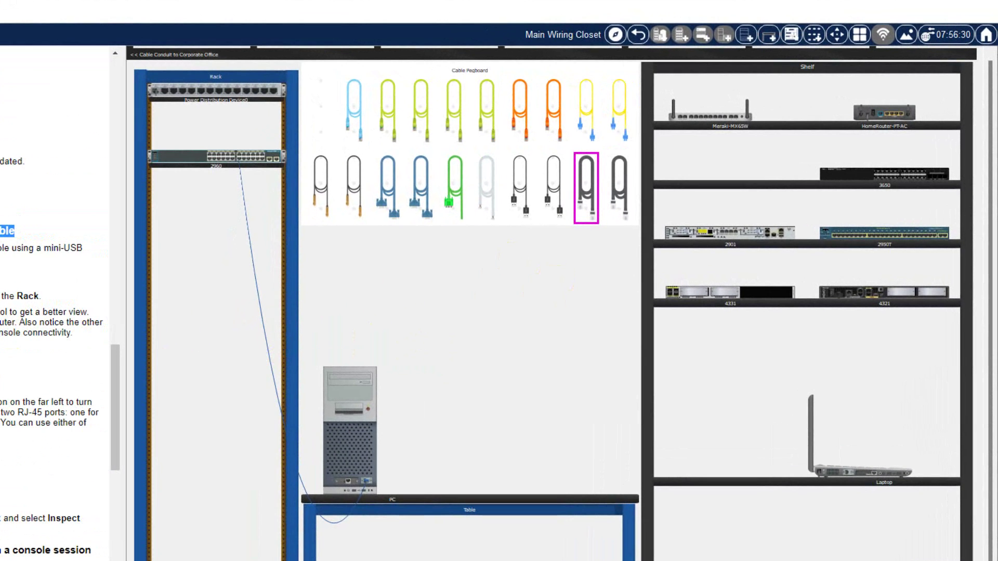
left_click_drag(0, 295, 44, 296)
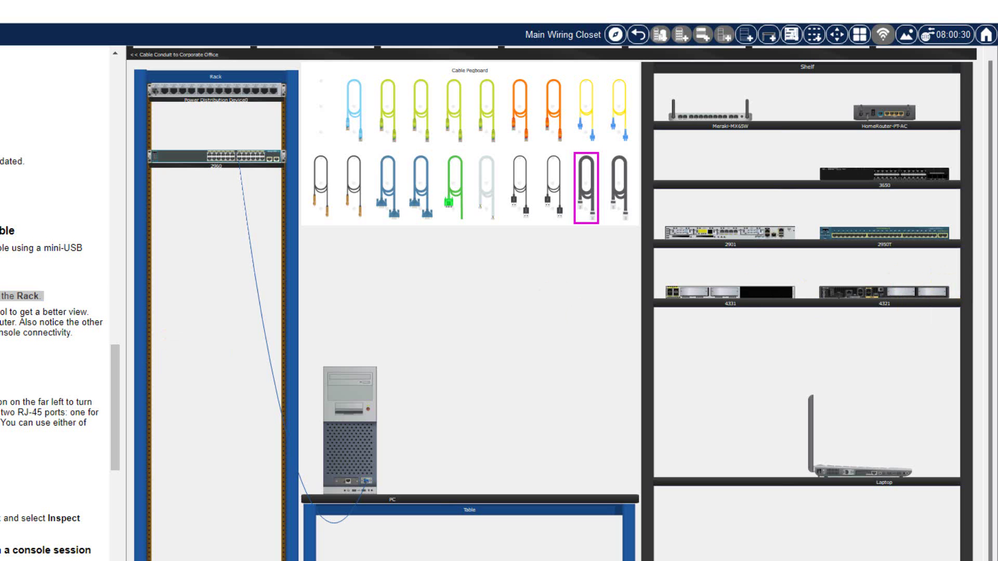
Move the 4321 router from the shelf into the rack, just below the 2960 switch.
left_click_drag(913, 290, 244, 200)
left_click(388, 268)
left_click_drag(891, 290, 228, 183)
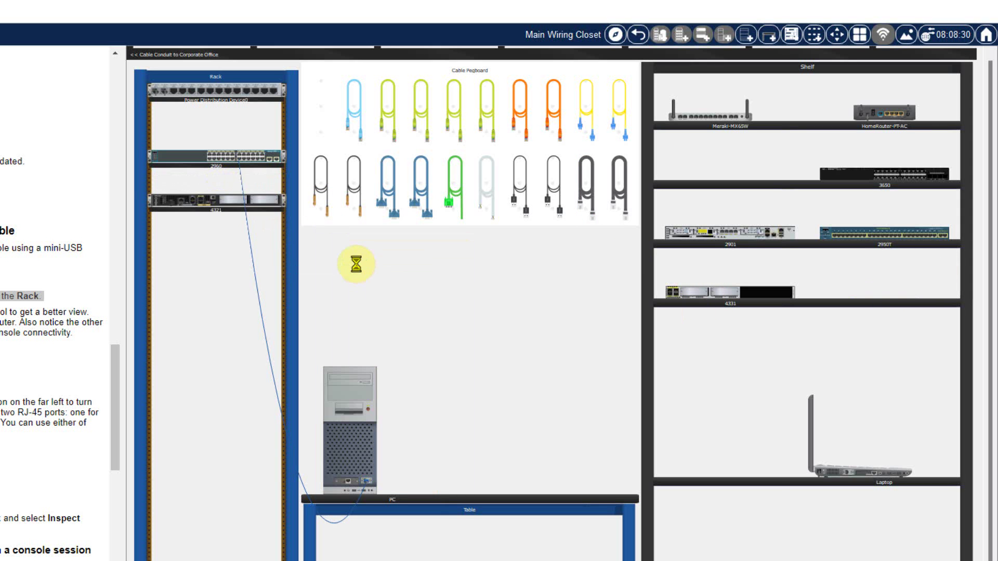
Inspect the front of the 4321 router in the rack and turn it on with its power switch.
right_click(224, 202)
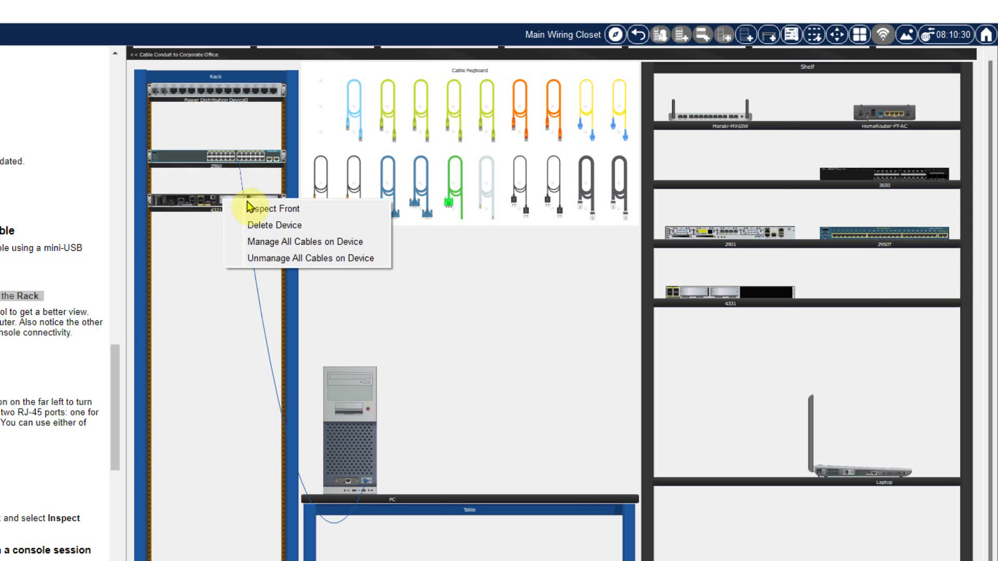
left_click(266, 211)
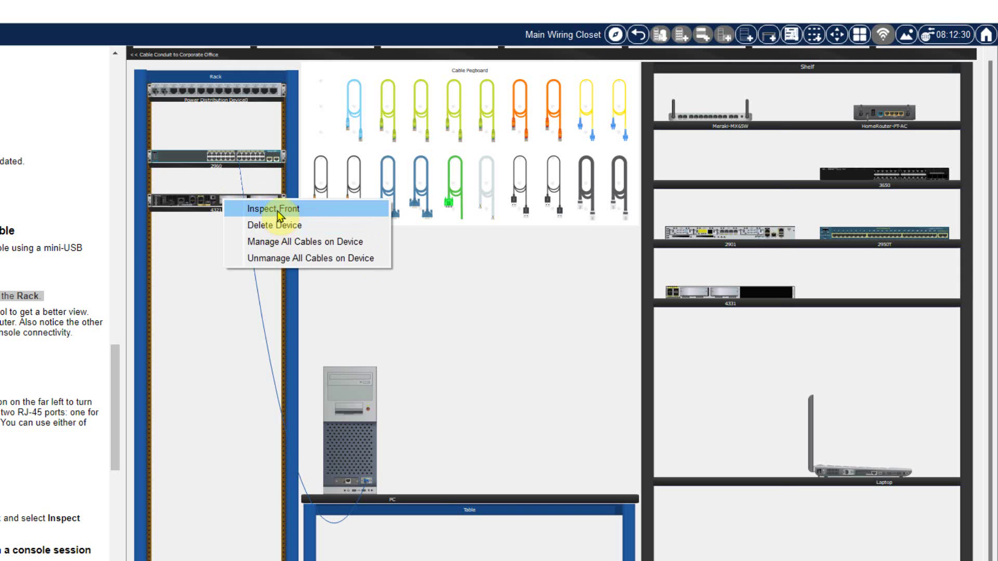
left_click(437, 205)
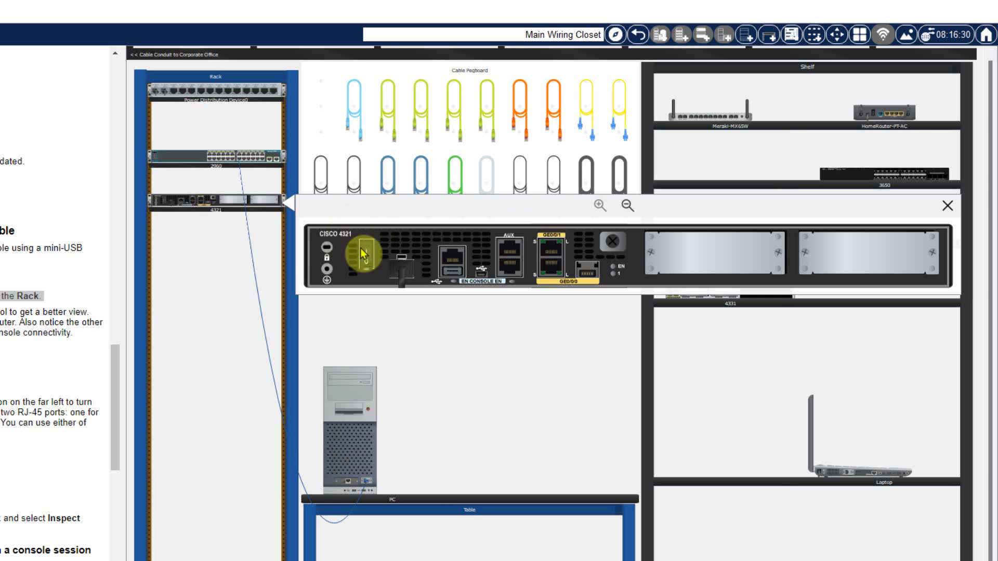
left_click(365, 268)
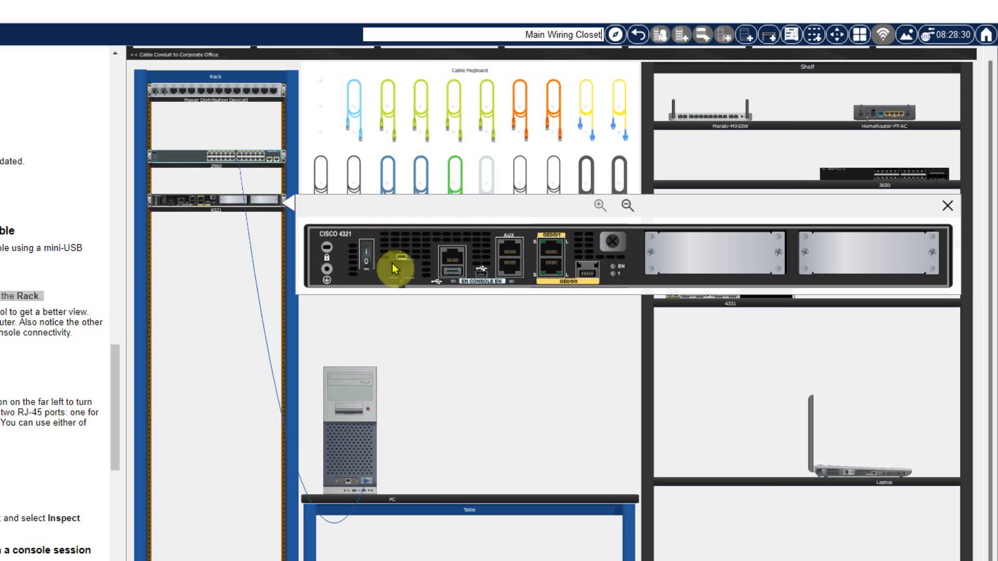
left_click(362, 267)
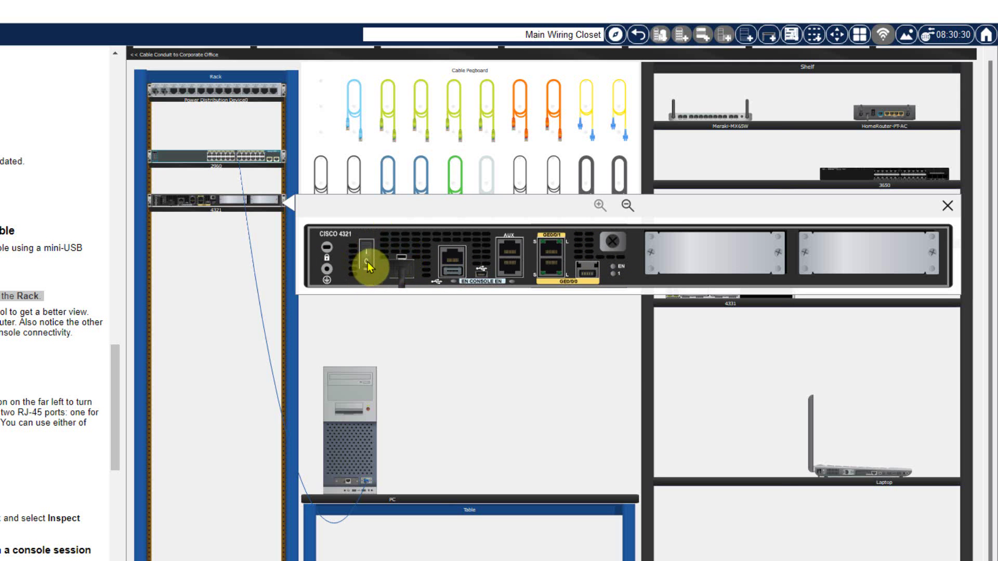
mouse_move(367, 262)
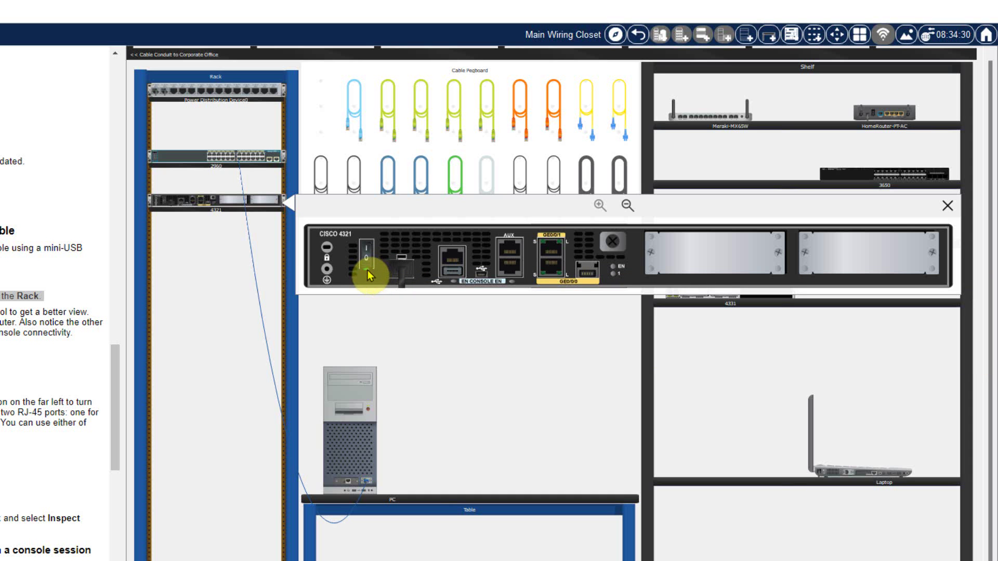
left_click(948, 208)
Place the laptop on the table beside the PC and power it on from its enlarged Inspect Front view.
left_click_drag(826, 470, 495, 491)
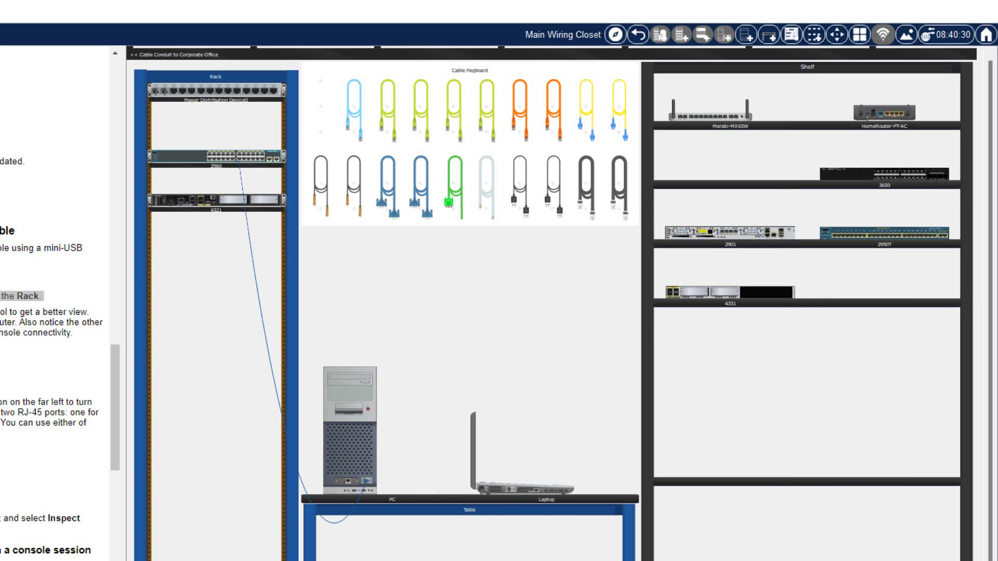
right_click(494, 491)
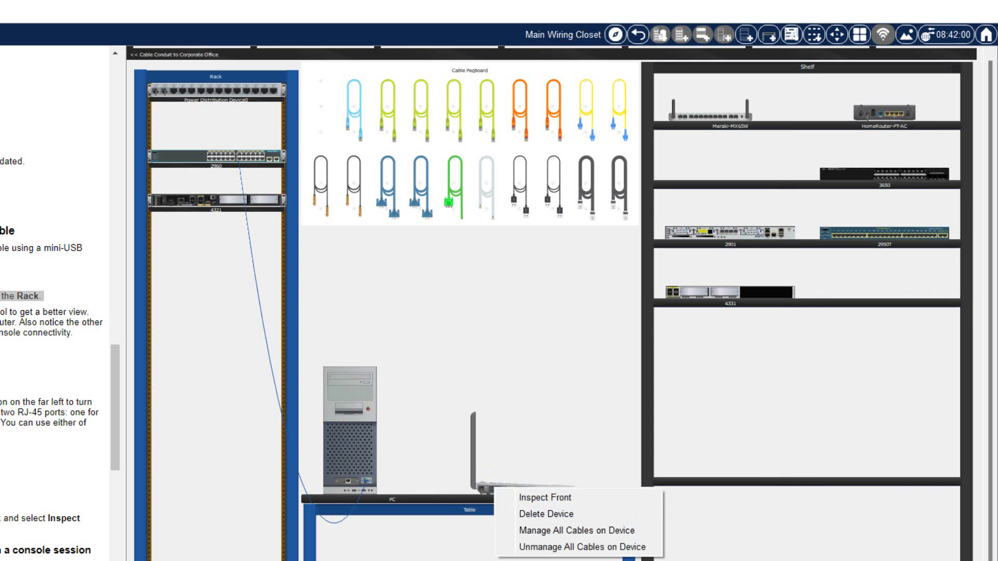
left_click(554, 498)
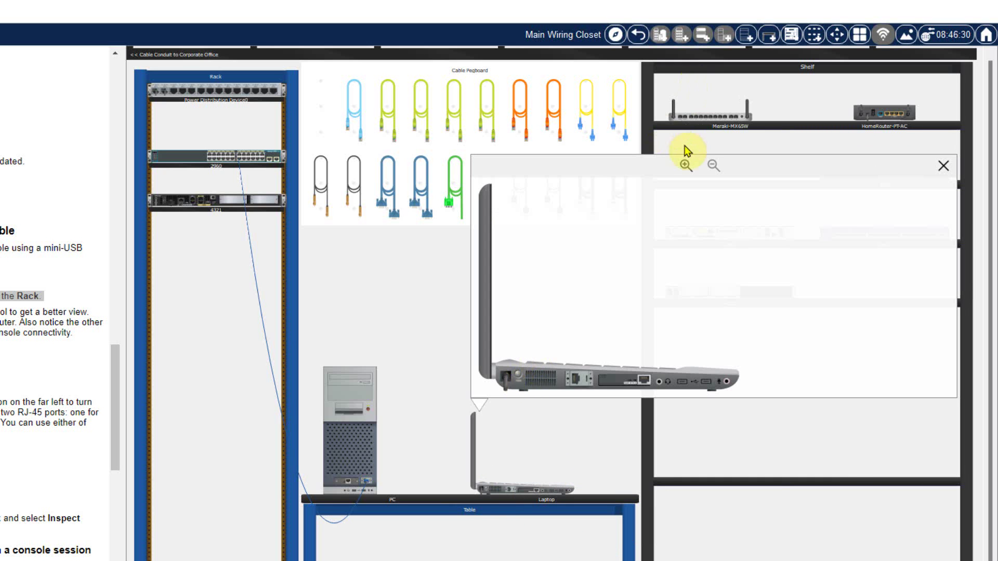
left_click(685, 165)
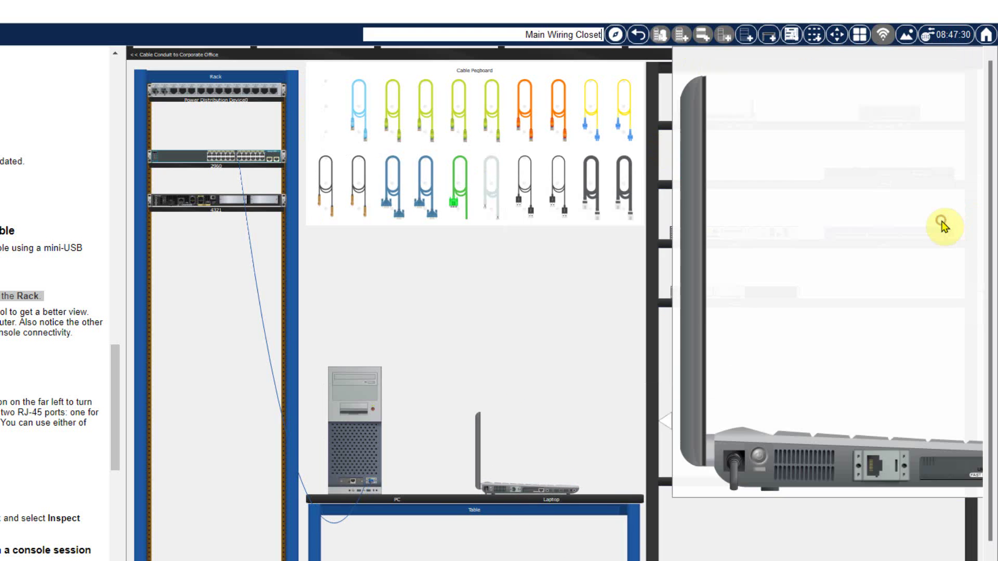
left_click(759, 460)
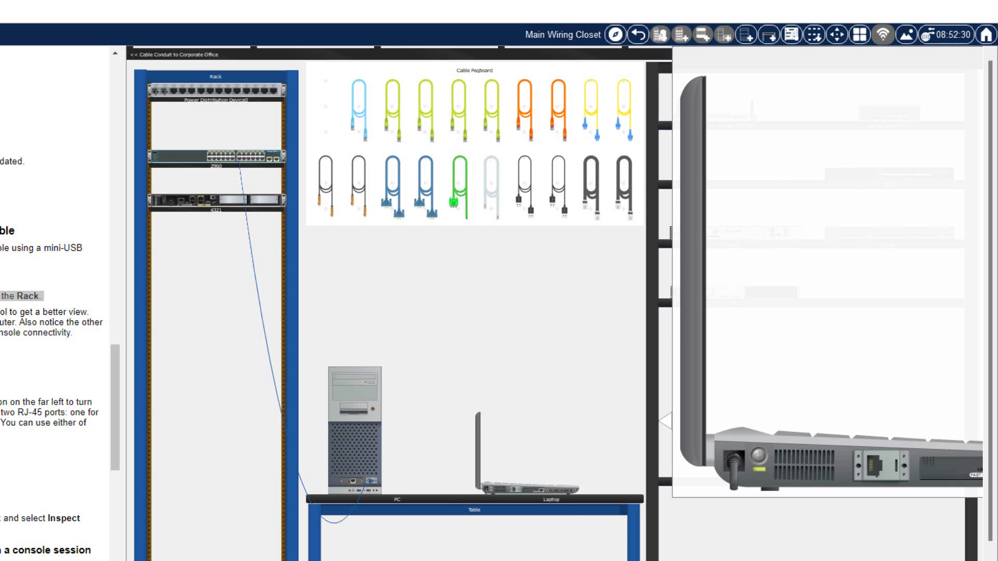
Close the laptop's enlarged Inspect Front view.
scroll(555, 303, "right", 3)
scroll(823, 557, "right", 10)
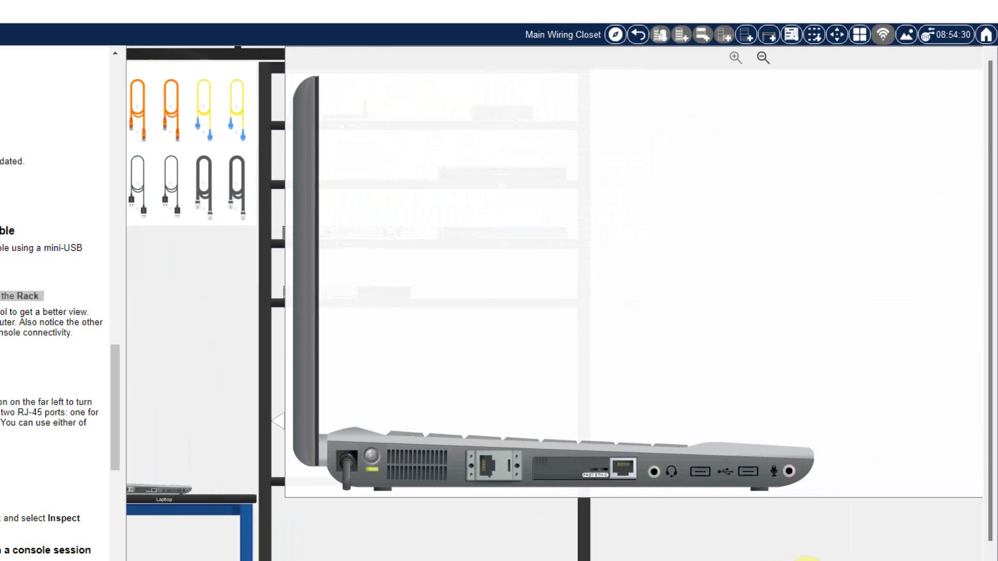
scroll(832, 557, "right", 2)
left_click(687, 62)
left_click(484, 166)
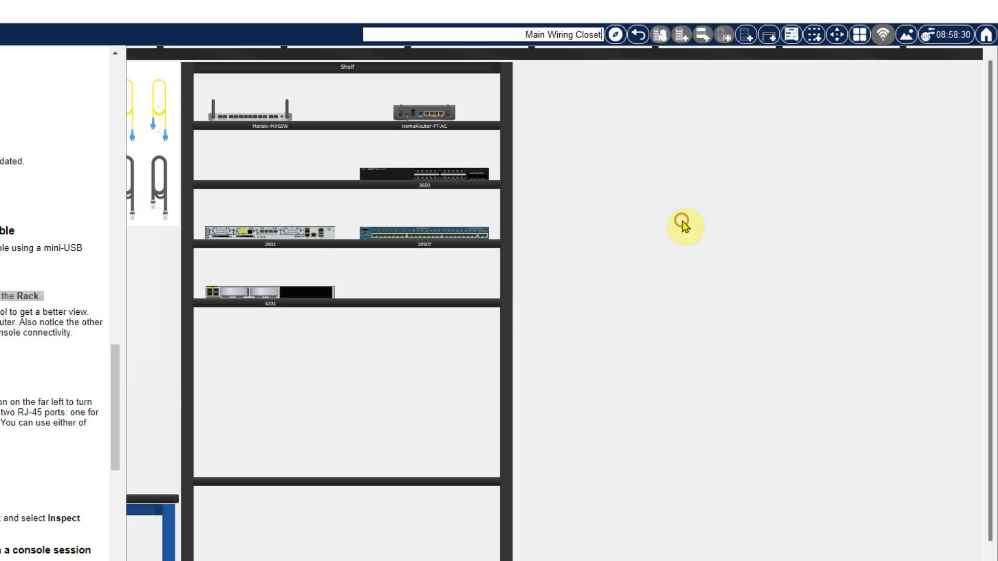
Take a USB console cable from the Cable Pegboard and plug one end into a USB port on the laptop.
scroll(543, 312, "left", 11)
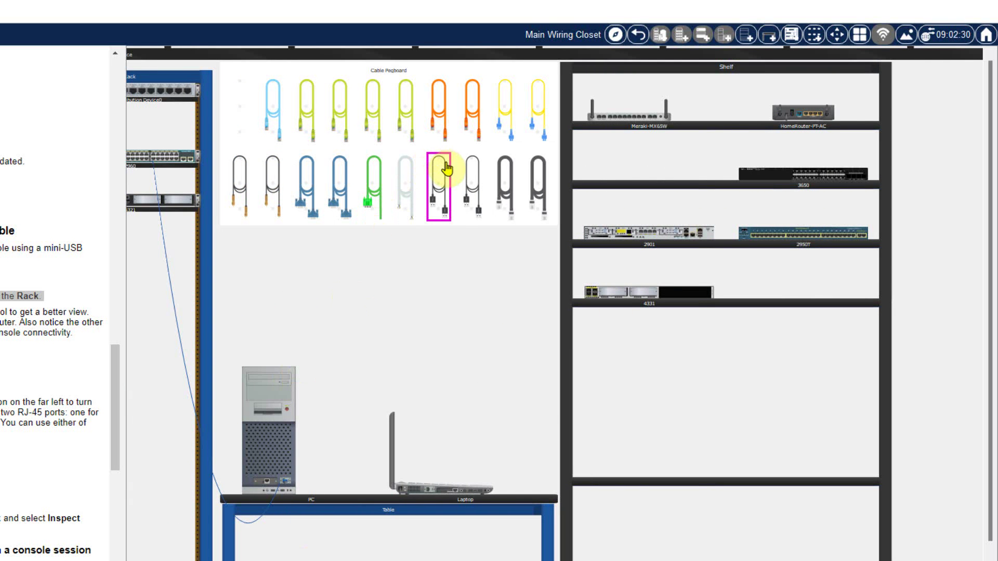
left_click(446, 167)
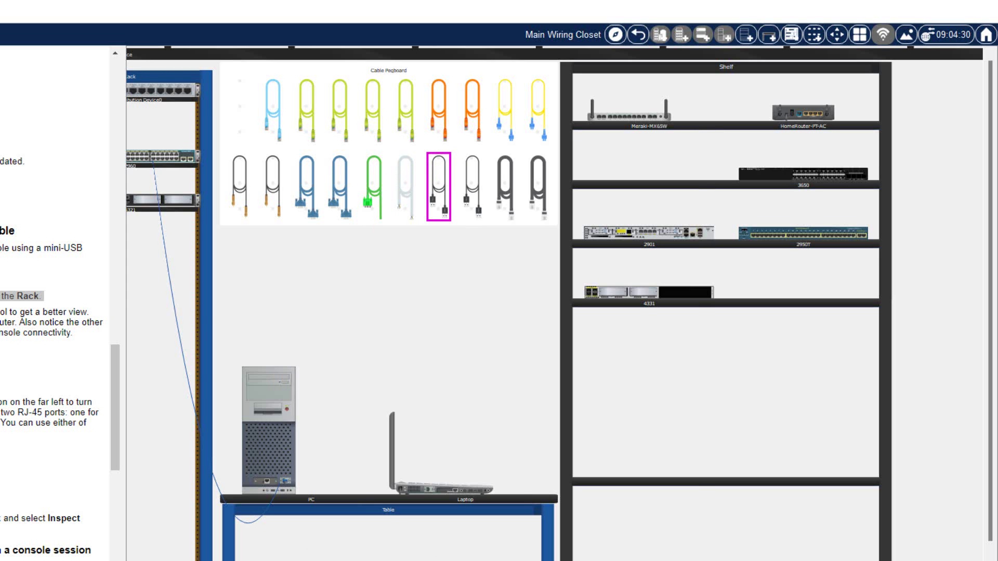
scroll(519, 312, "left", 3)
left_click(519, 175)
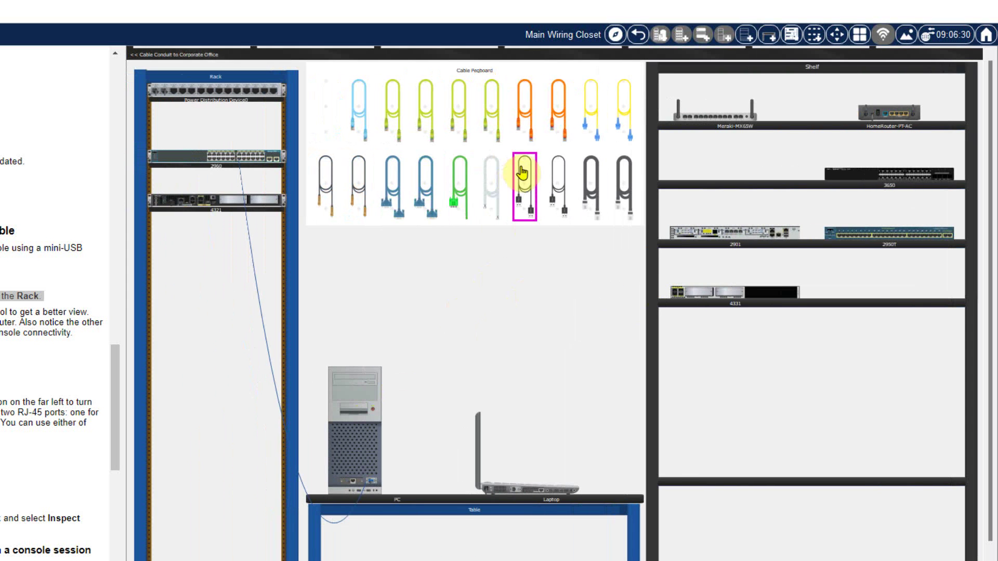
left_click(734, 228)
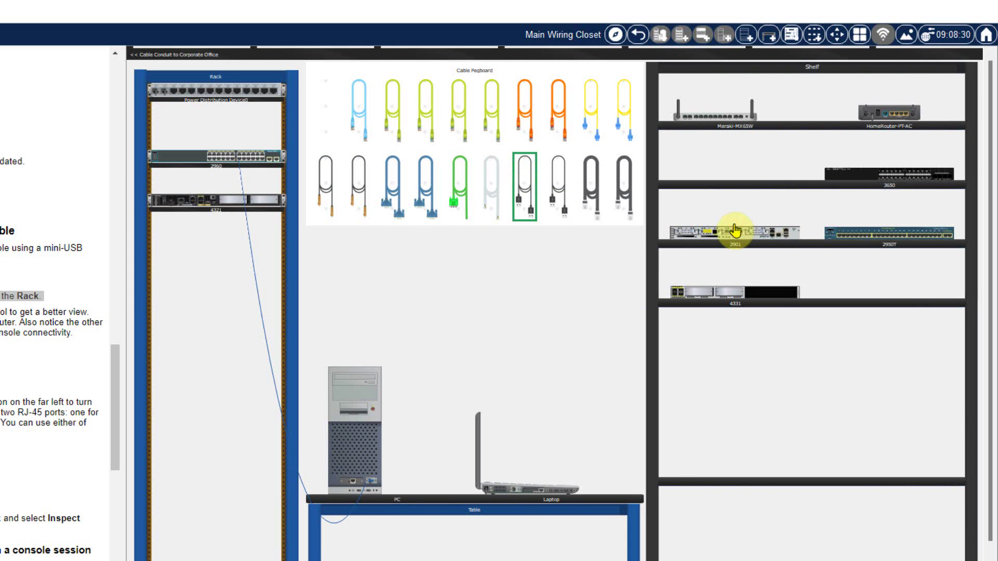
left_click(559, 359)
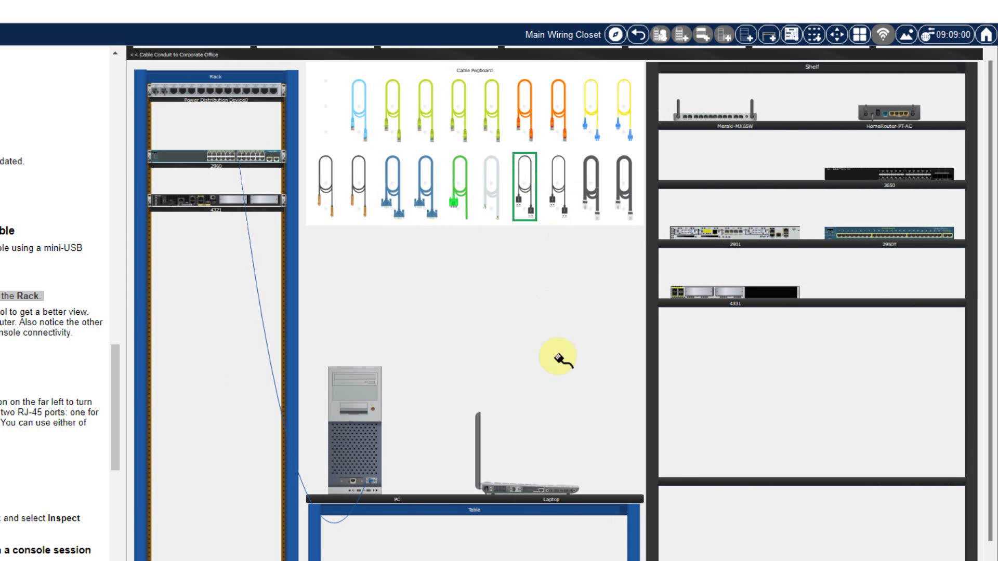
left_click(556, 491)
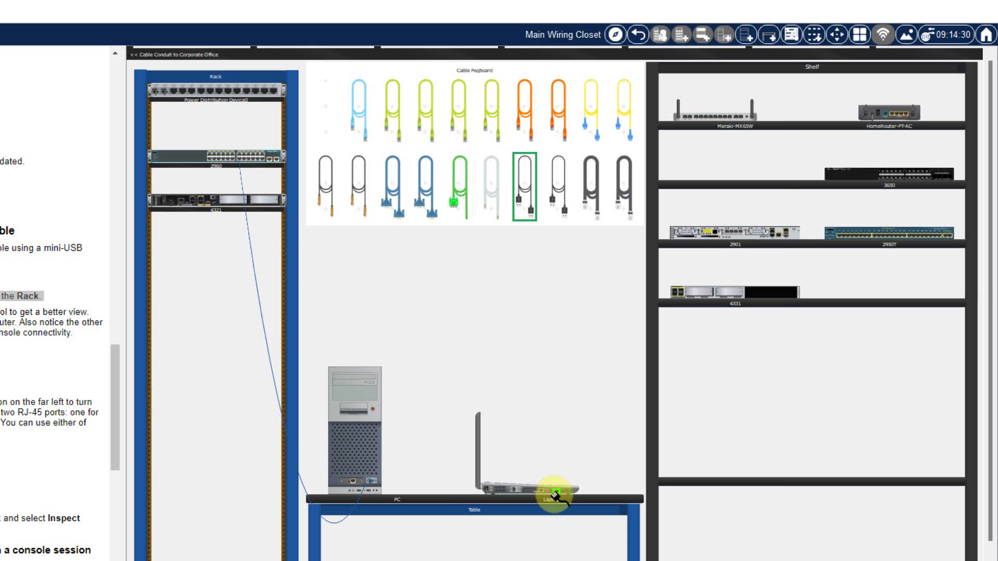
Inspect the front of the 4321 router at enlarged size and plug the cable's other end into its USB Console port.
left_click(361, 410)
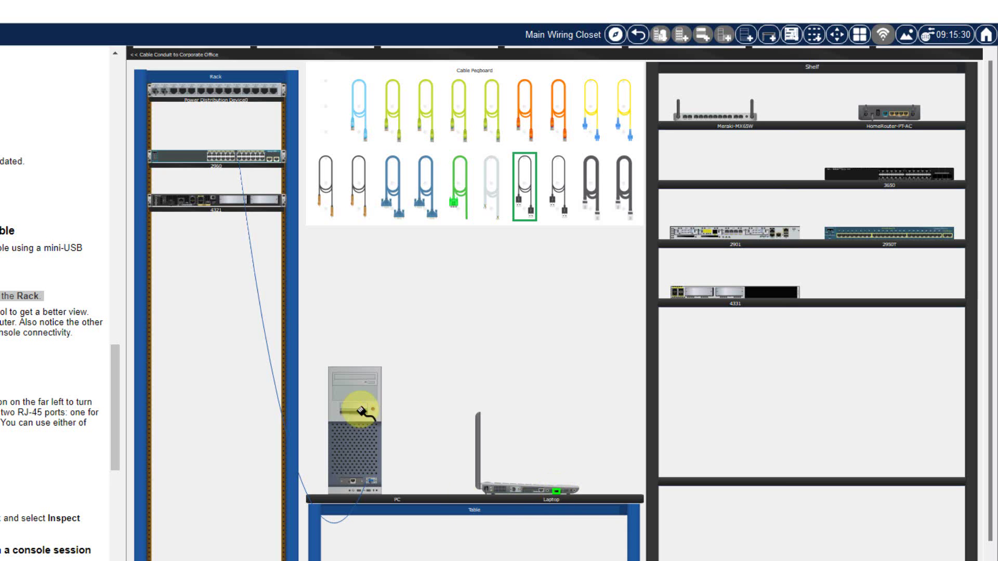
left_click(185, 206)
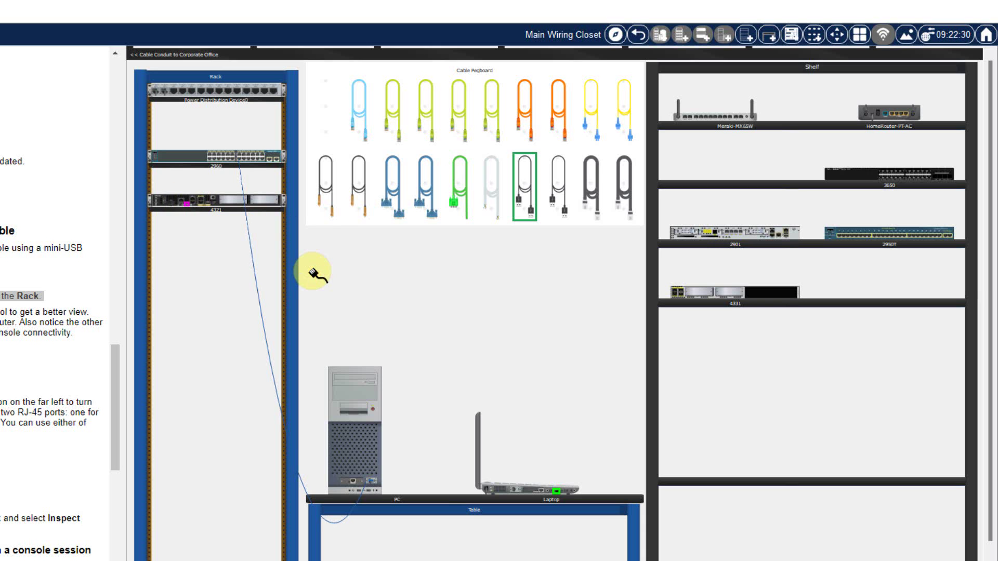
right_click(190, 203)
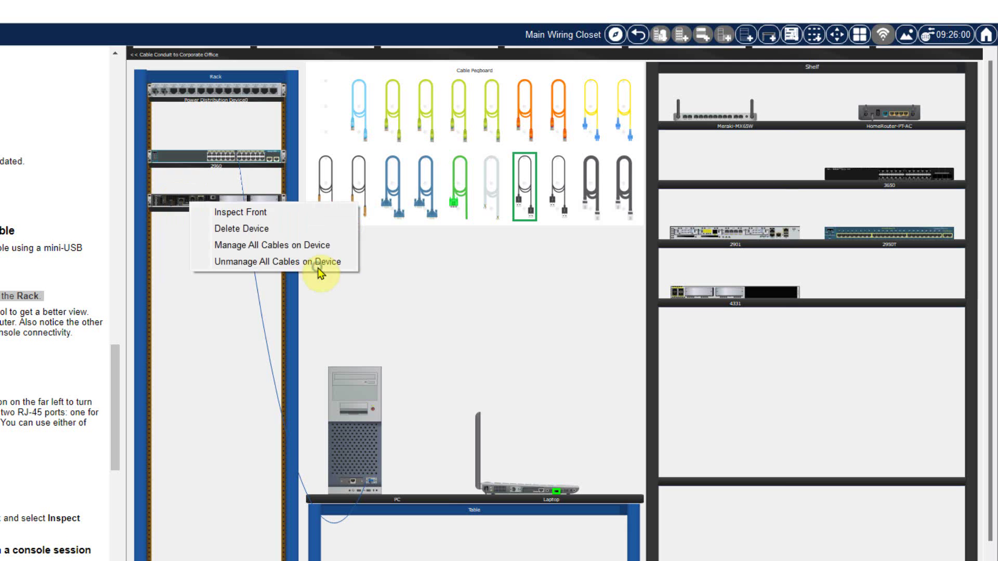
left_click(256, 217)
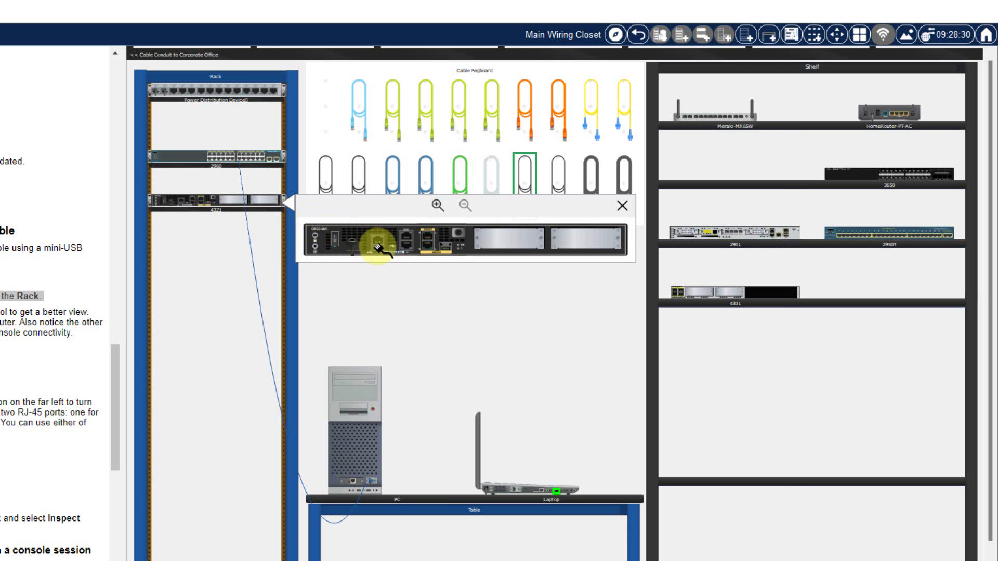
left_click(438, 205)
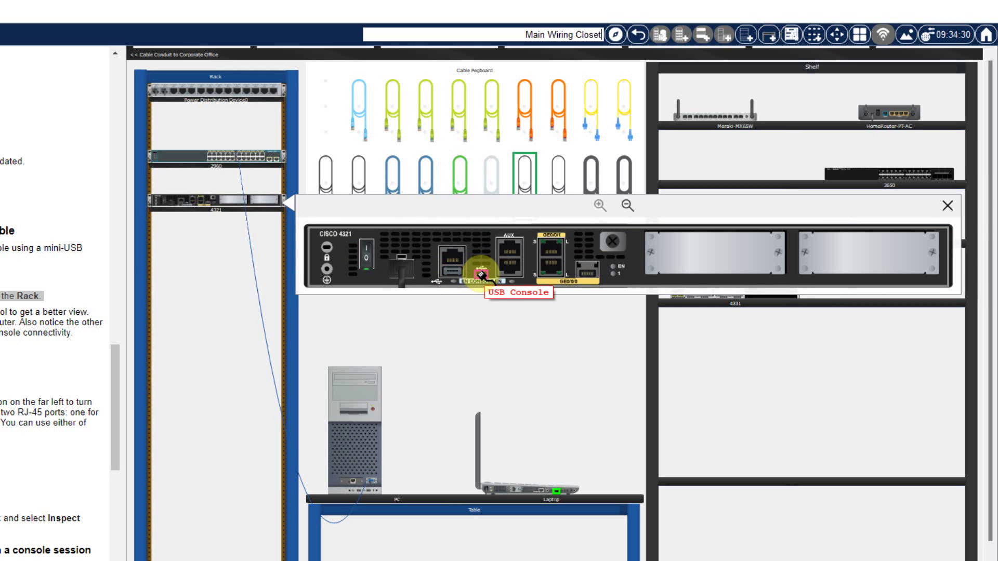
left_click(481, 274)
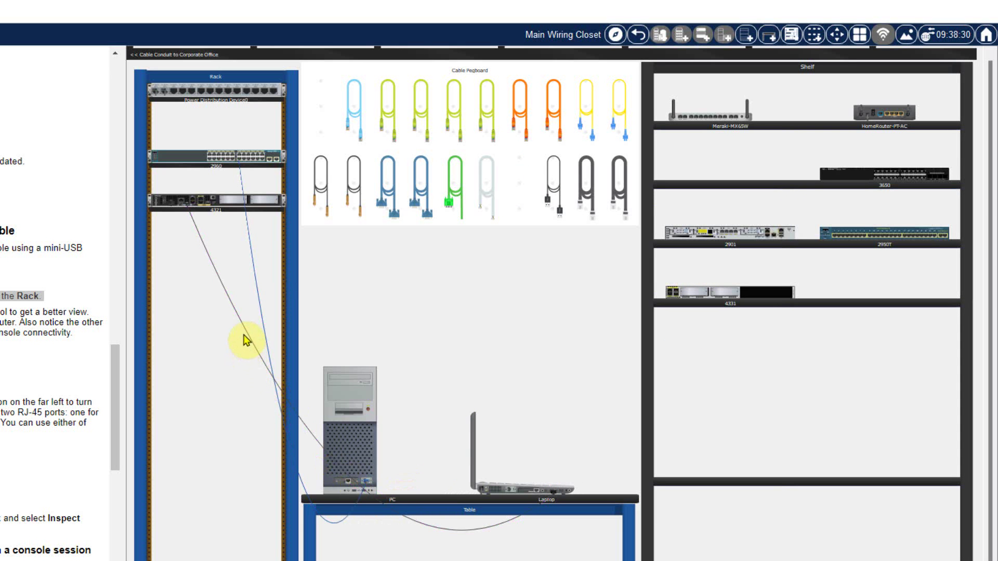
Open the Terminal on the laptop's desktop and accept the default port configuration of 9600 bits per second.
mouse_move(247, 333)
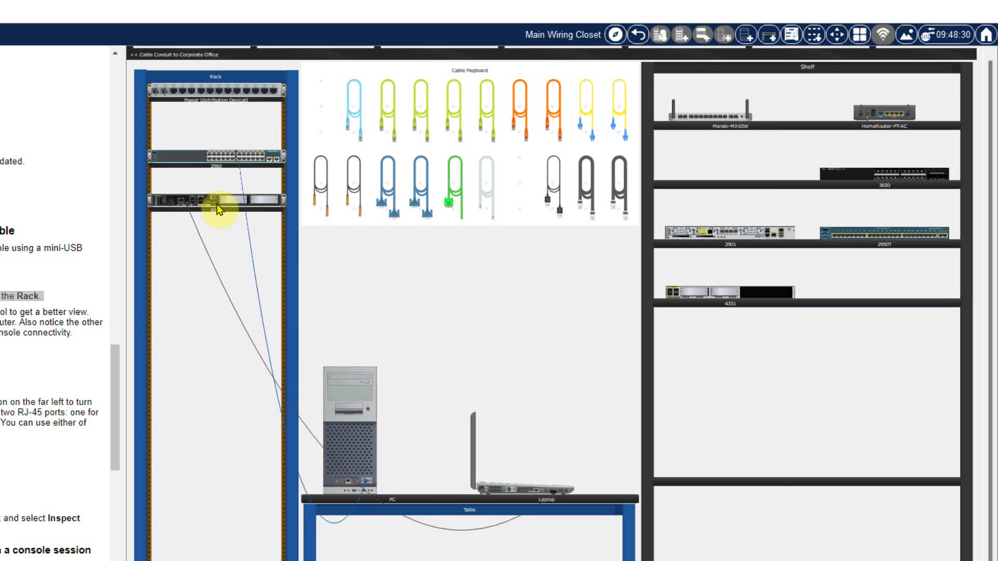
left_click(502, 491)
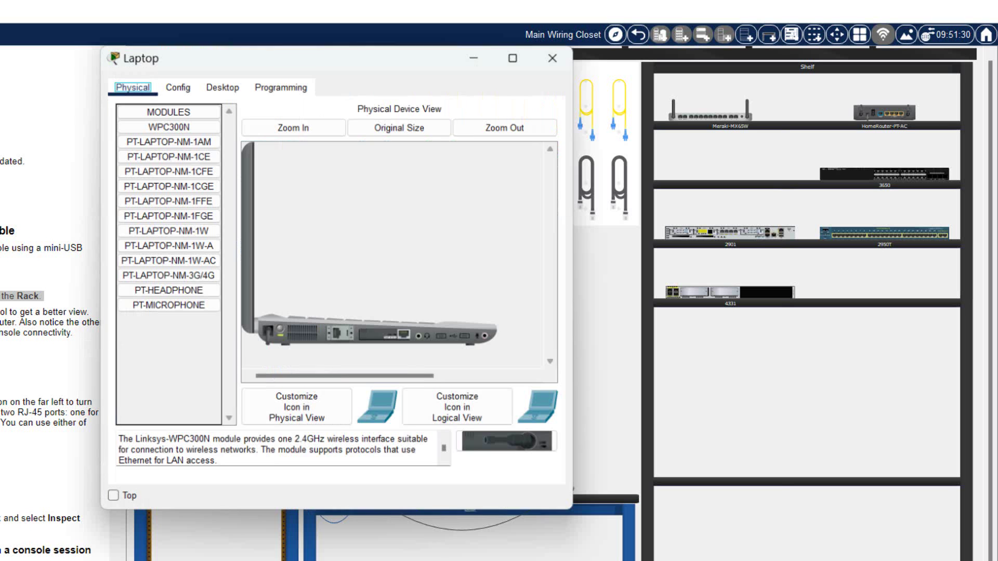
left_click(222, 84)
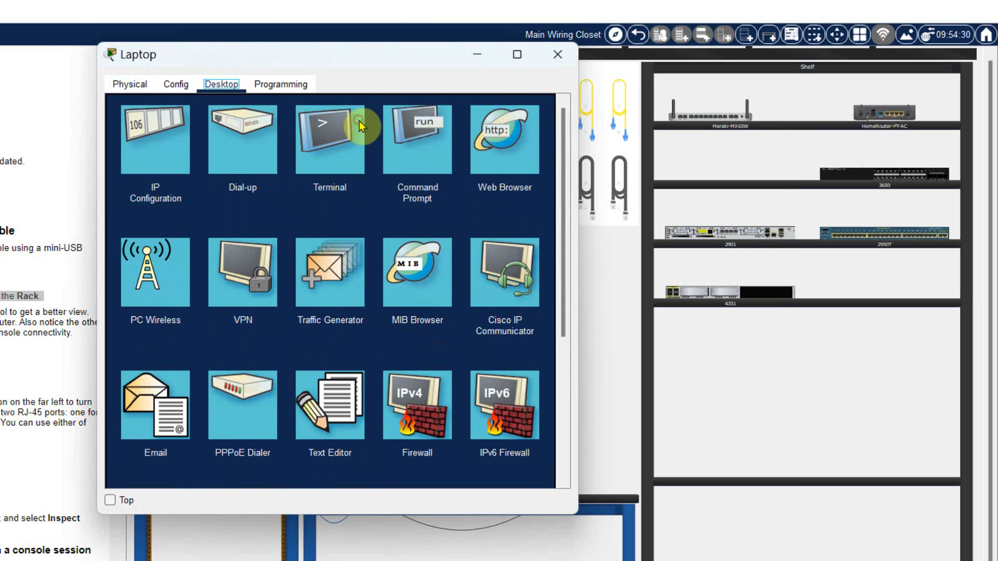
left_click(335, 132)
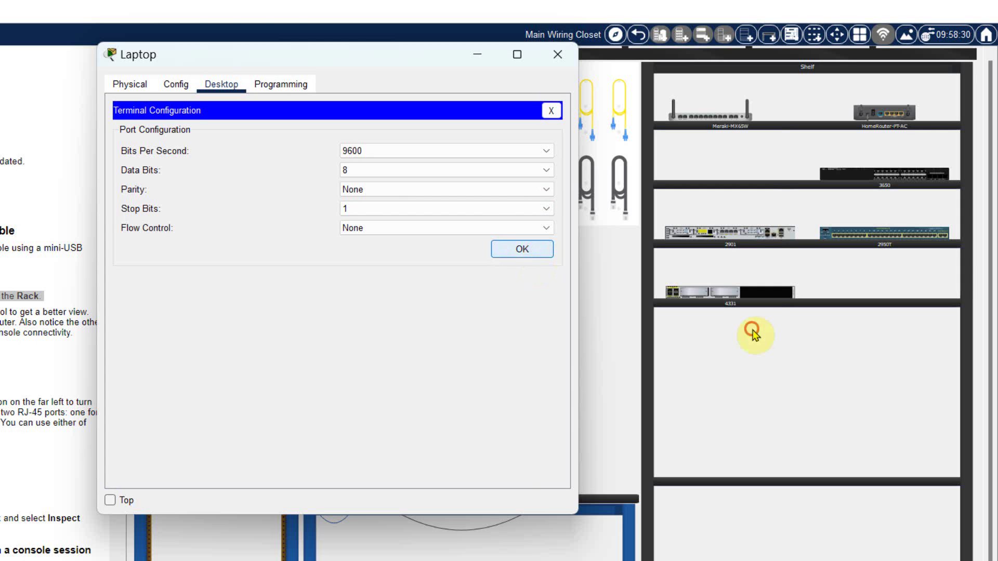
key("Return")
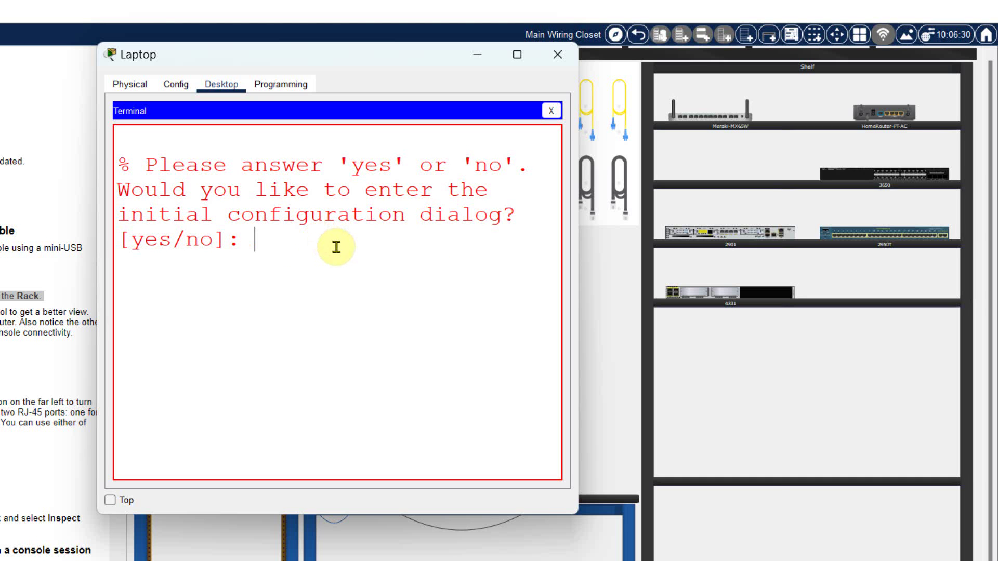
Answer no to the initial configuration dialog, enlarge the laptop window and start the session at the Router> prompt.
key("Return")
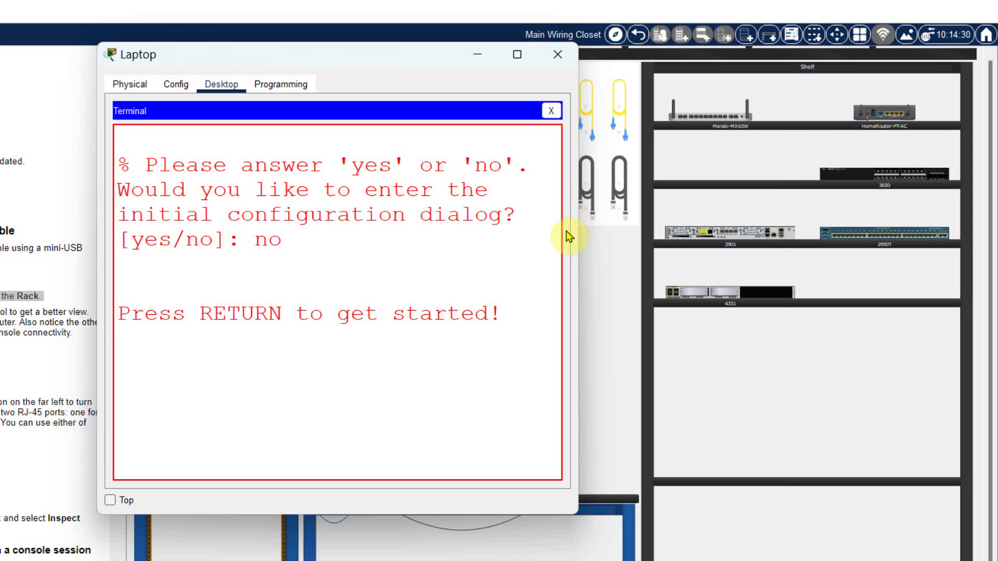
left_click_drag(578, 238, 803, 315)
key("Return")
key("Return")
key("Return")
key("Return")
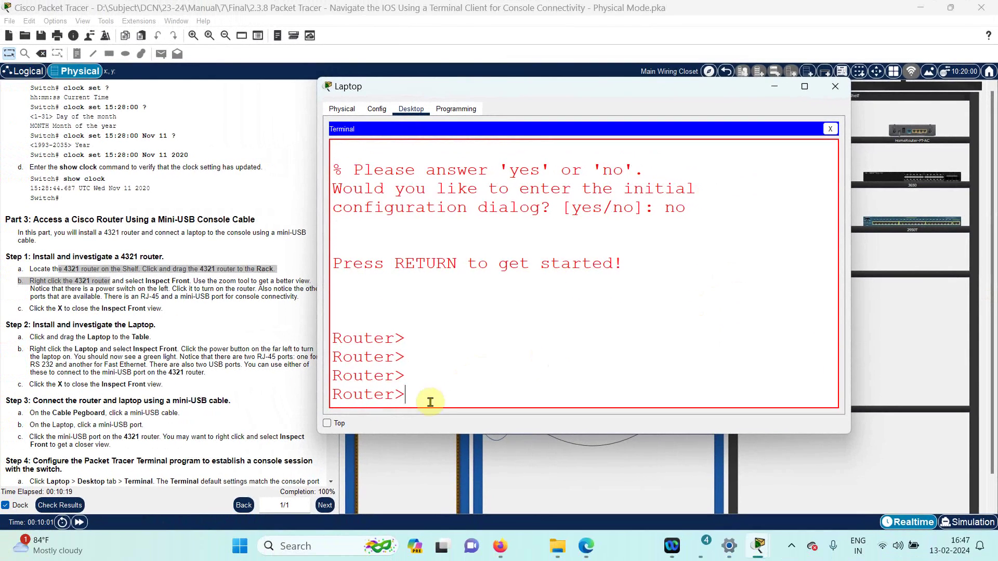
Close the laptop window and read the remaining Step 4 instructions and the Reflection Question section.
left_click_drag(431, 402, 338, 335)
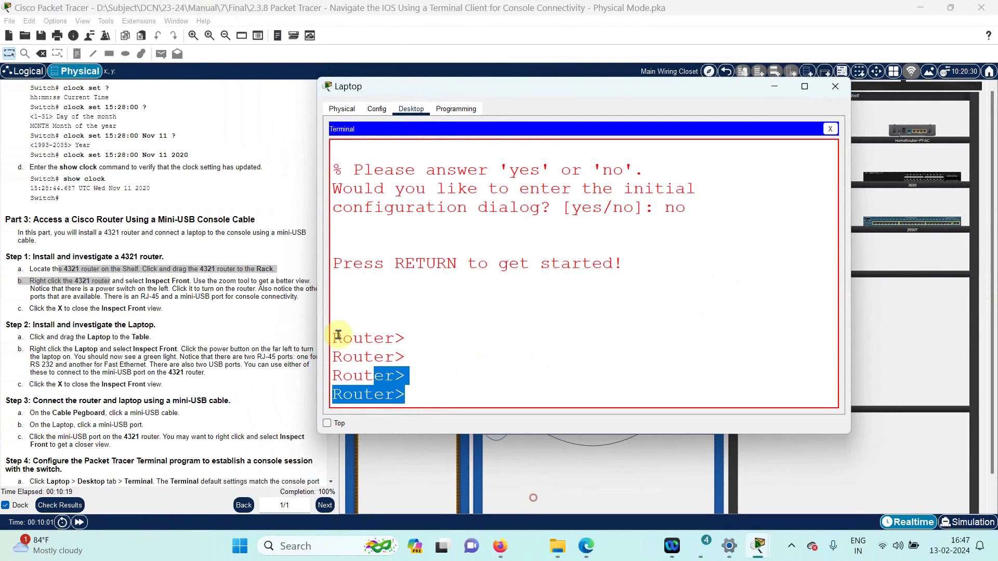
left_click_drag(422, 89, 346, 101)
left_click(759, 100)
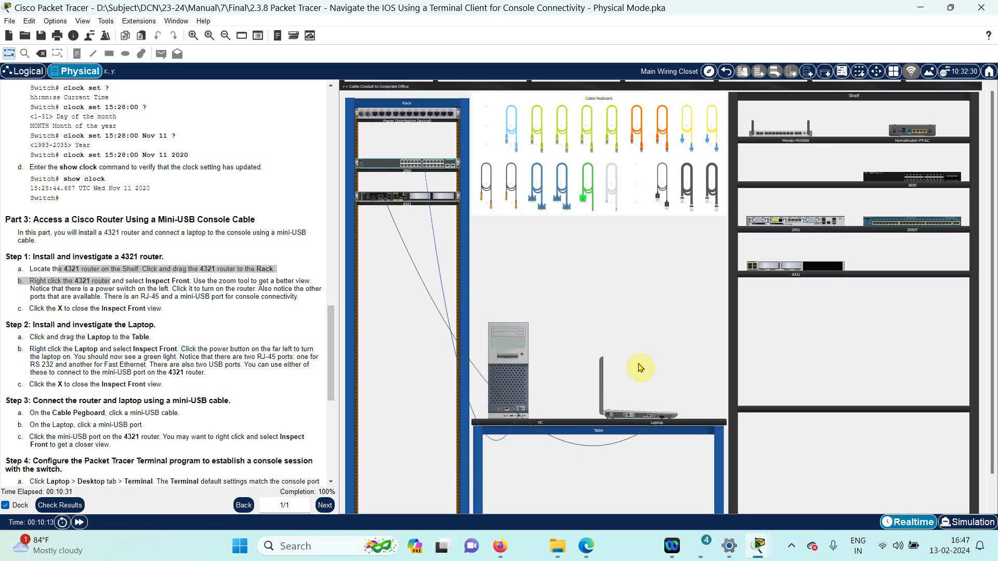
mouse_move(639, 367)
scroll(188, 476, "down", 5)
scroll(188, 476, "down", 1)
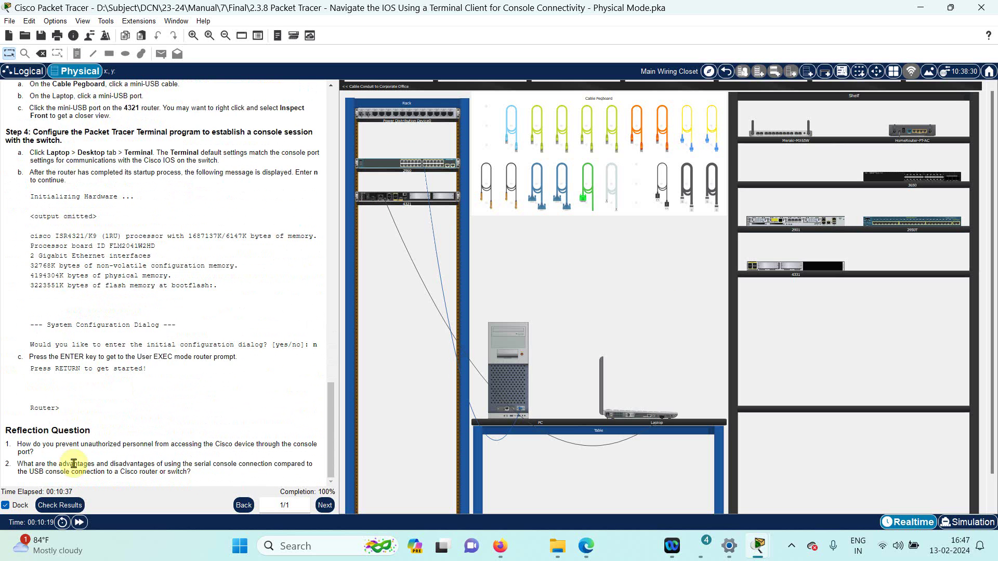
Check the activity results, review the overall feedback, assessment items and connectivity tests, and close the results.
left_click(61, 506)
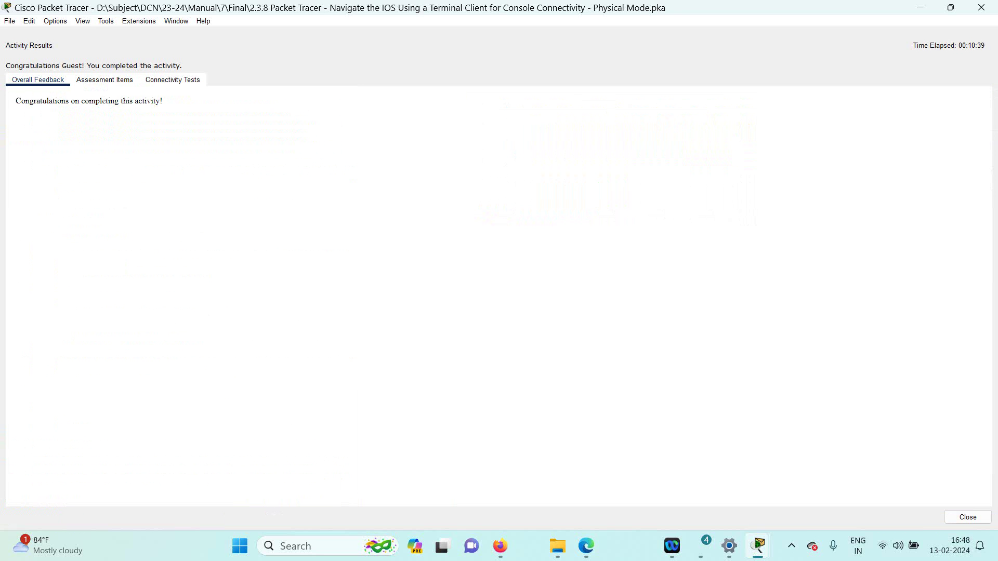
left_click_drag(15, 101, 187, 101)
left_click(233, 125)
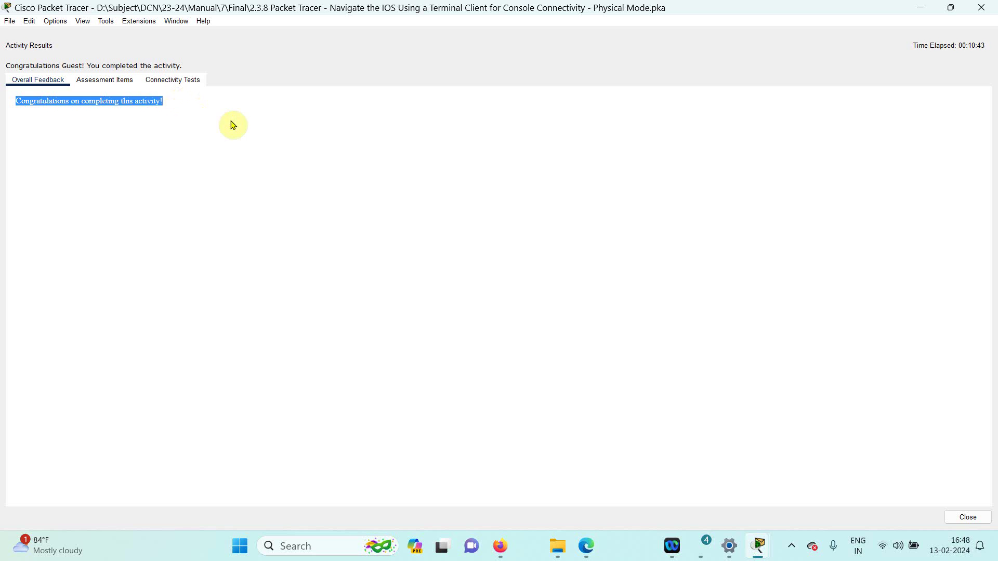
left_click(104, 80)
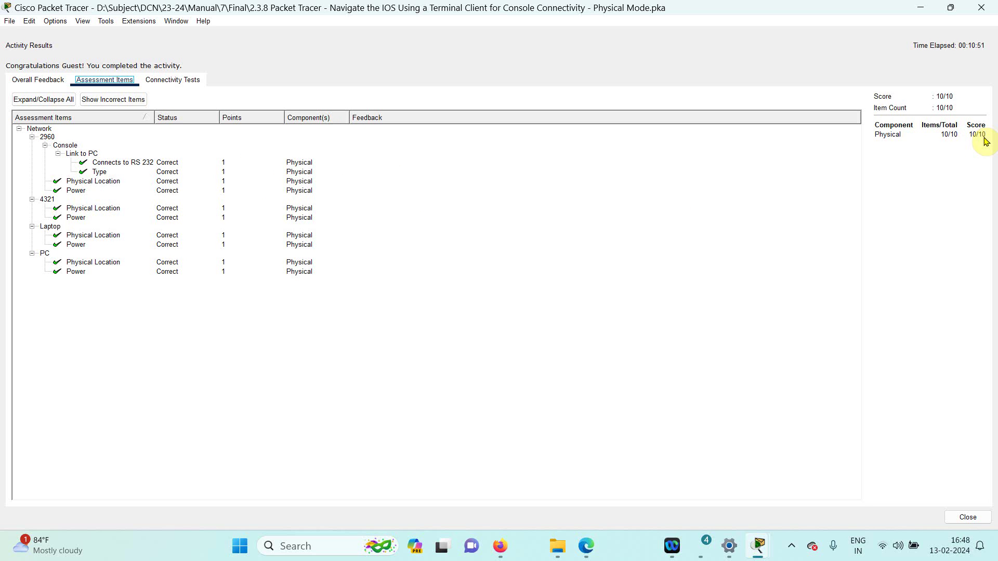
left_click(200, 82)
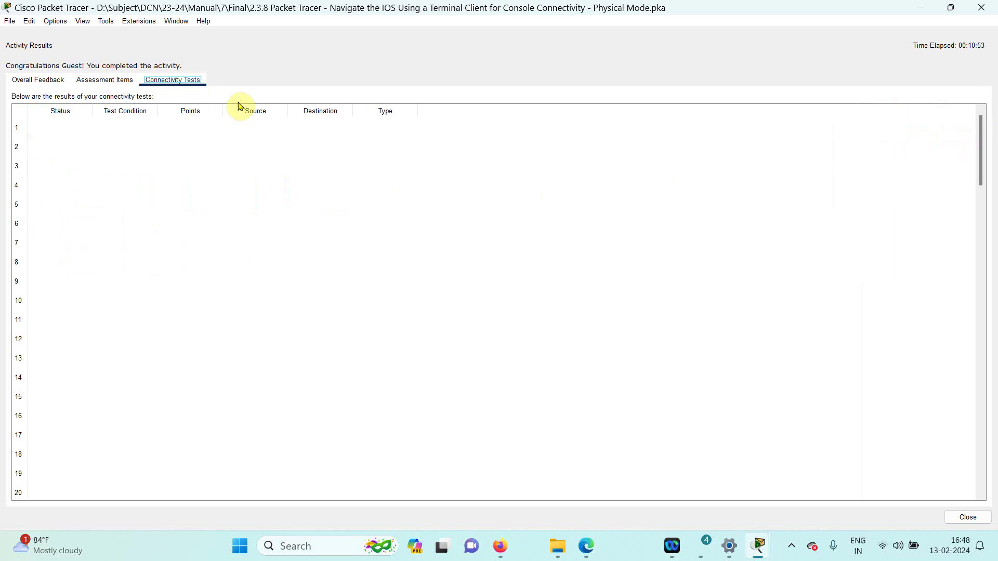
left_click(105, 85)
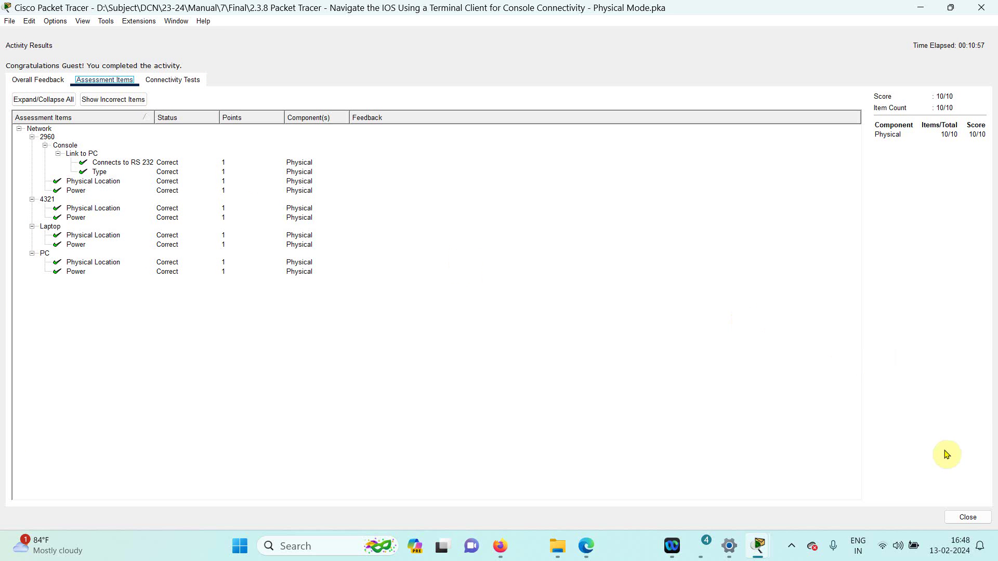
left_click(967, 518)
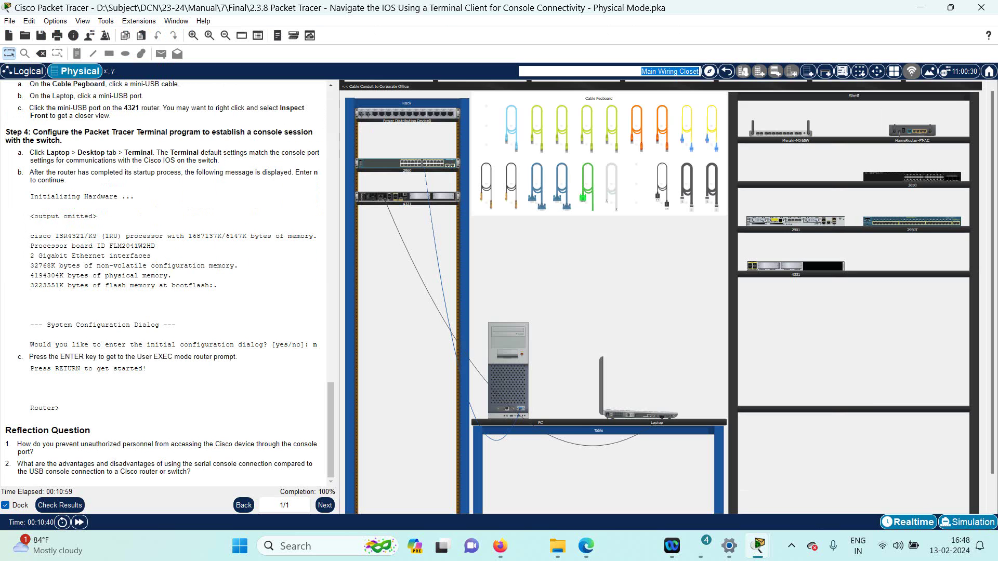